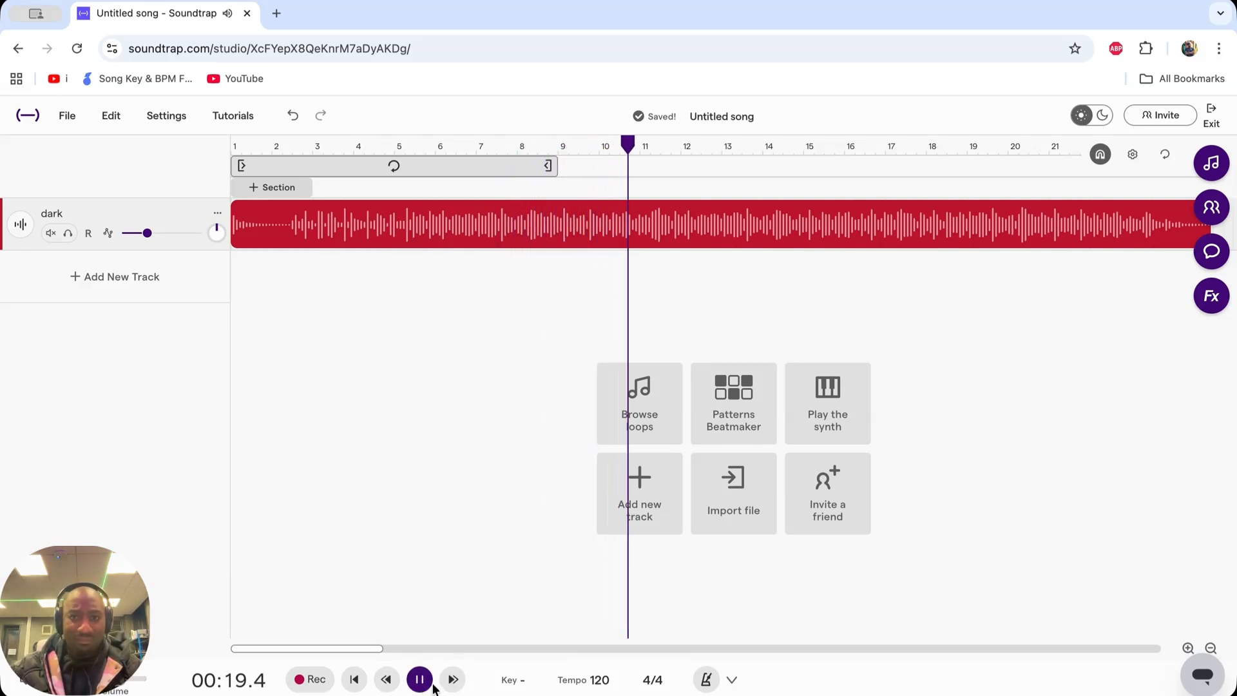
- Stop playback and add a Voice & Mic track that uses MacBook Pro Microphone (Built-in) as its input
{"action": "left_click", "coordinate": [421, 680]}
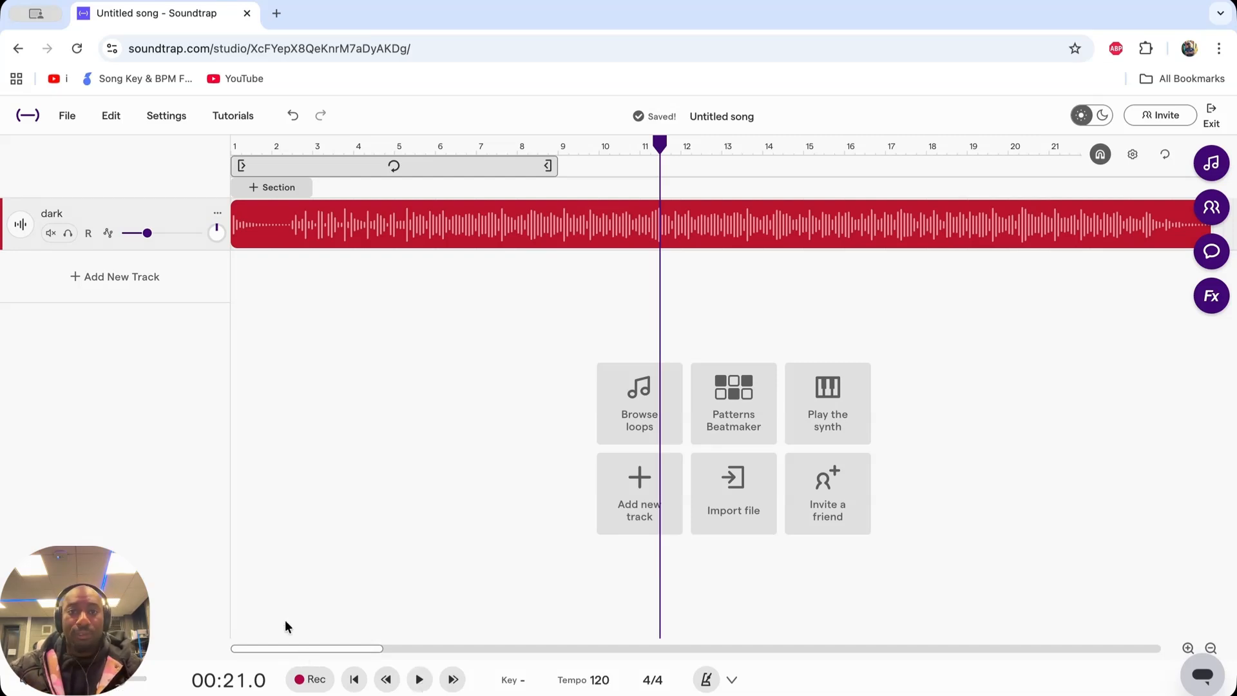
{"action": "left_click", "coordinate": [118, 285]}
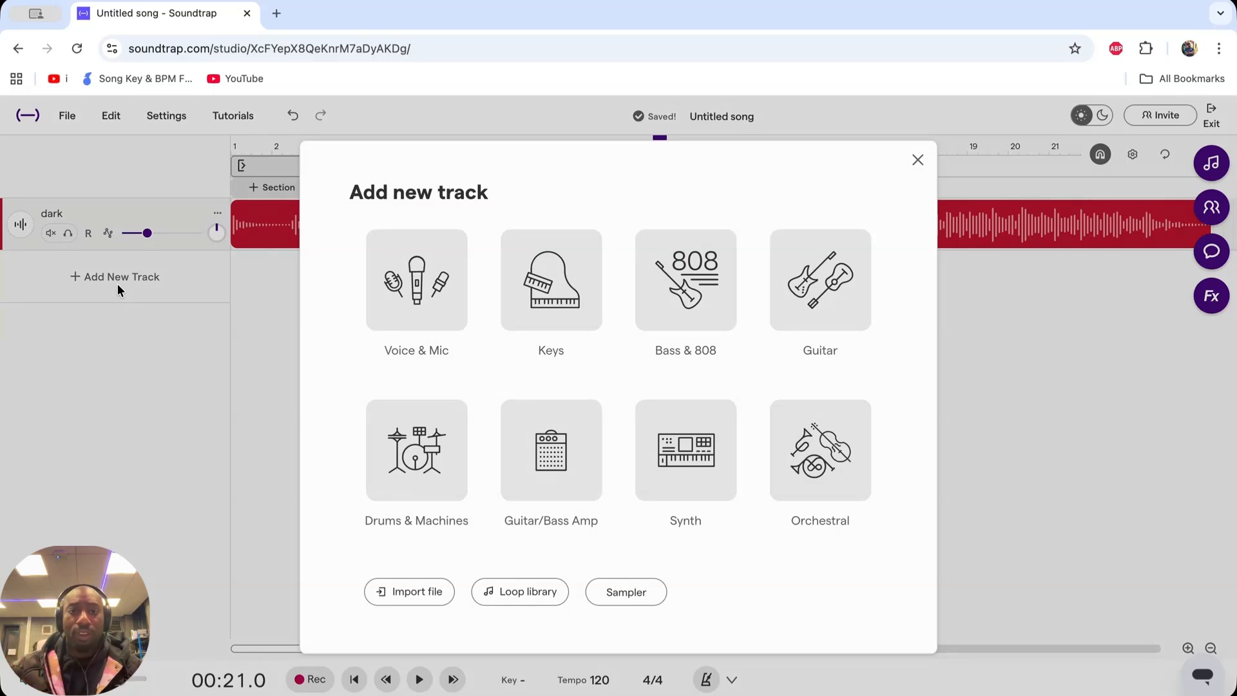
{"action": "left_click", "coordinate": [418, 283]}
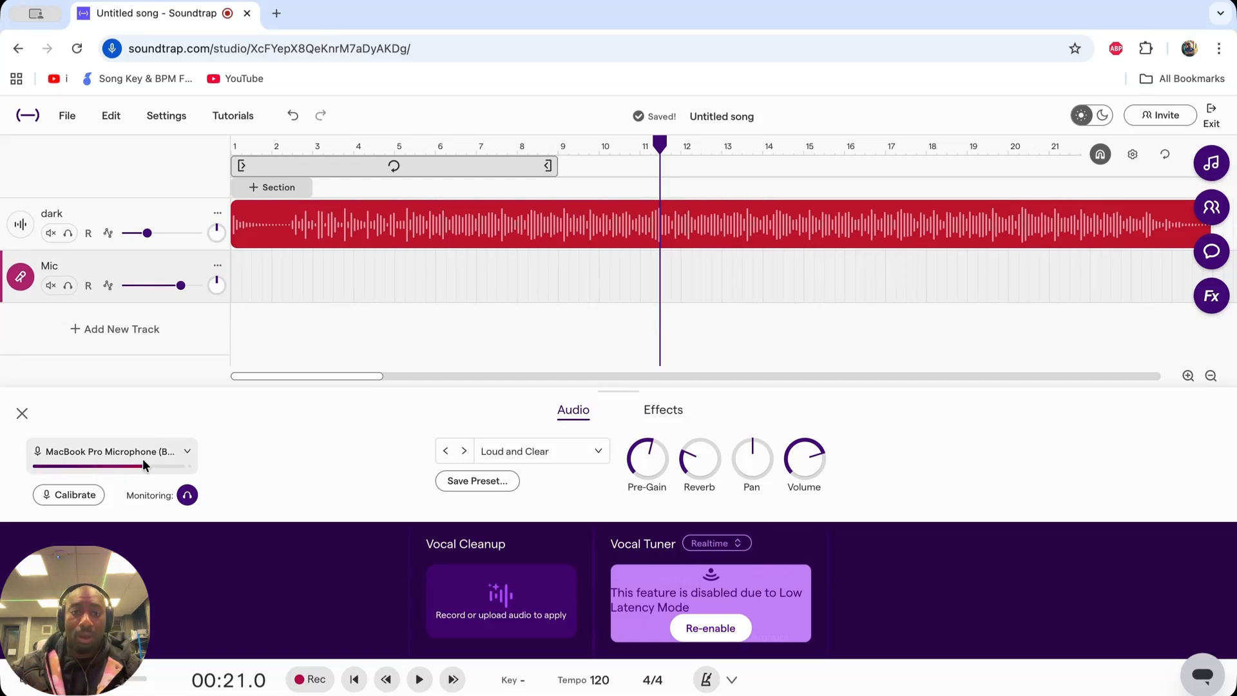
{"action": "left_click", "coordinate": [187, 454]}
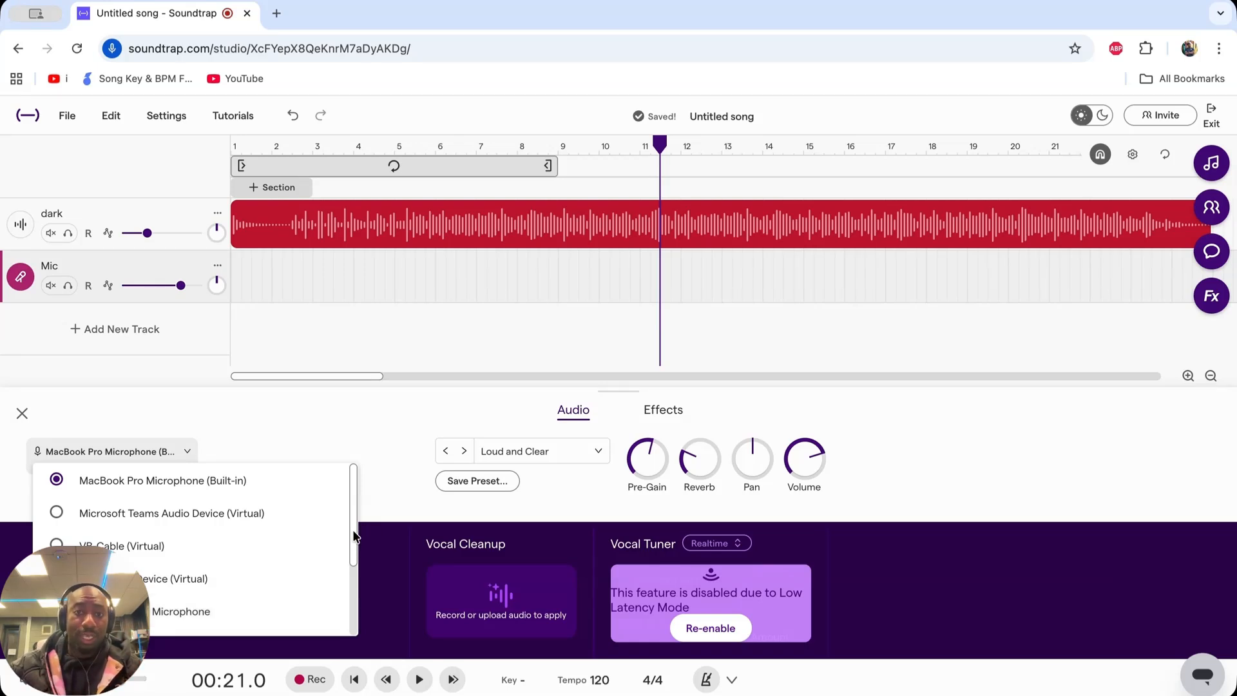
{"action": "left_click_drag", "start_coordinate": [354, 538], "coordinate": [353, 497]}
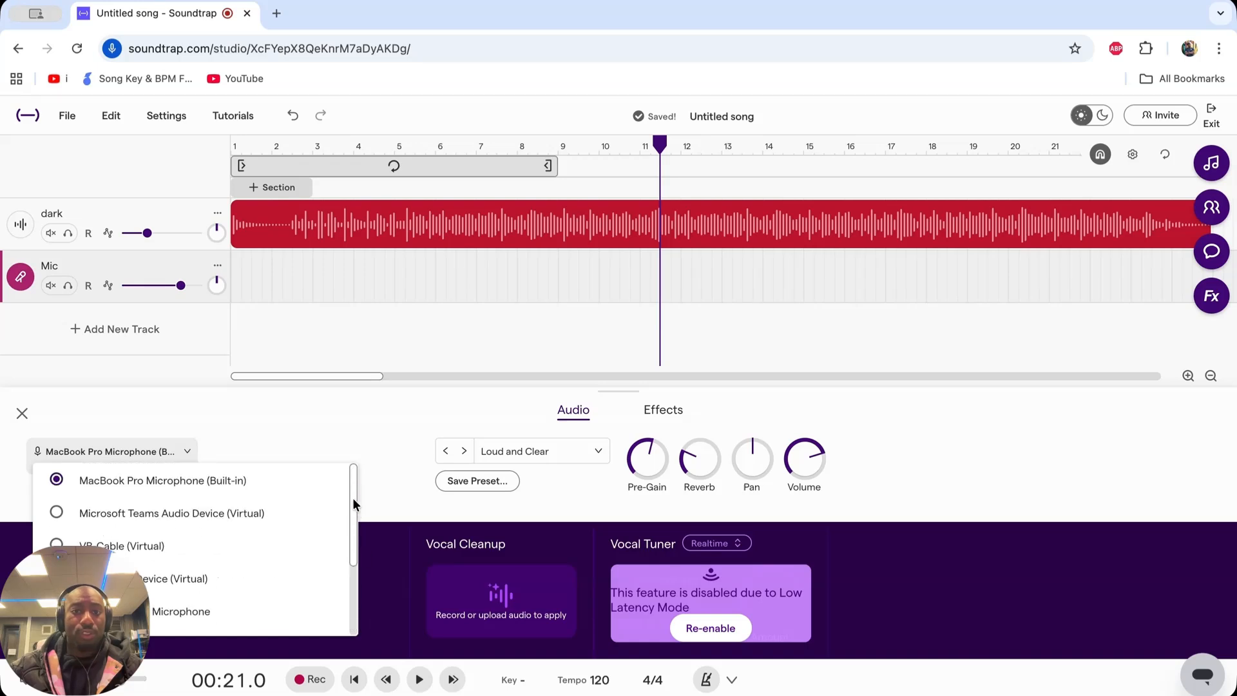
{"action": "left_click", "coordinate": [186, 489]}
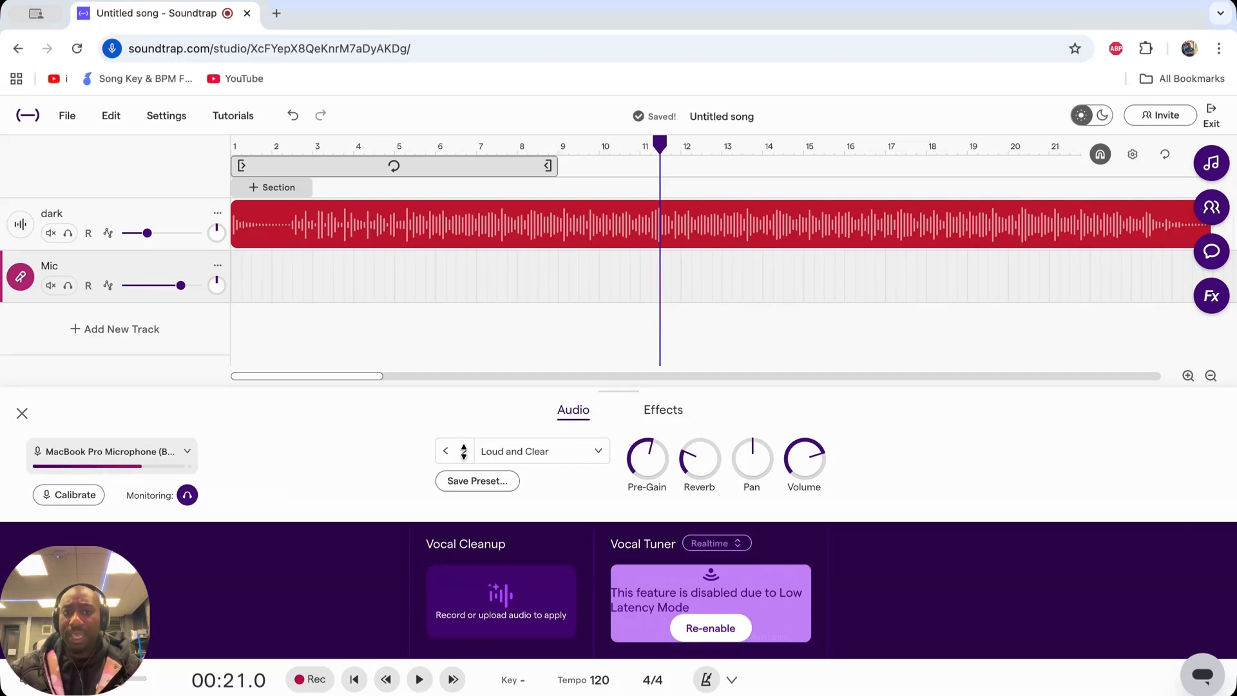
- Browse through the vocal presets of the Mic track and choose "Keep it simple"
{"action": "left_click", "coordinate": [463, 452]}
{"action": "left_click", "coordinate": [463, 452]}
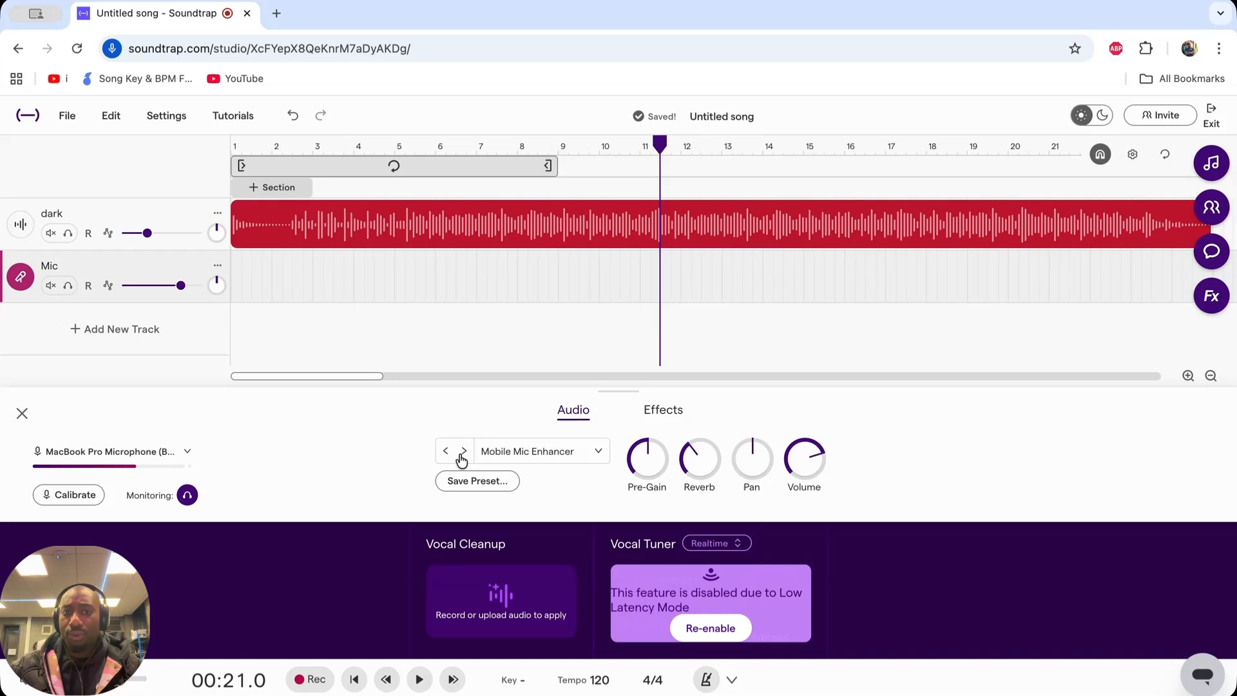
{"action": "left_click", "coordinate": [463, 452]}
{"action": "left_click", "coordinate": [446, 451]}
{"action": "left_click", "coordinate": [445, 452]}
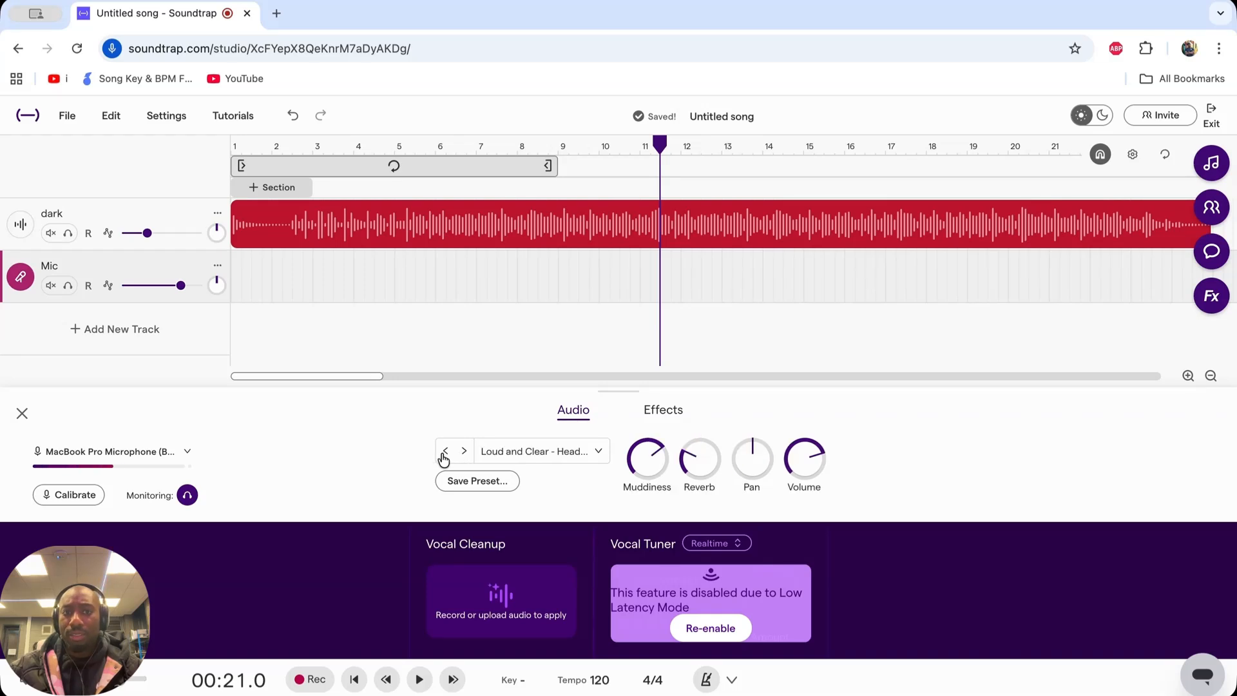
{"action": "left_click", "coordinate": [444, 452]}
{"action": "left_click", "coordinate": [445, 451]}
{"action": "left_click", "coordinate": [444, 452]}
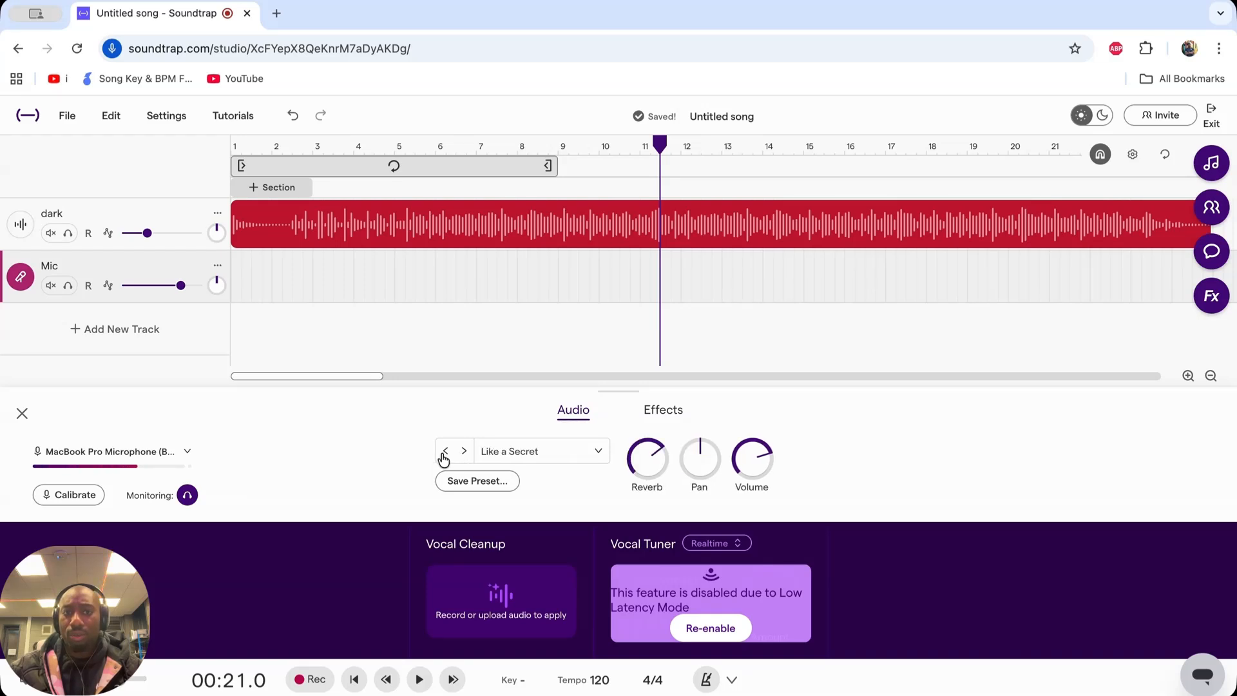
{"action": "left_click", "coordinate": [445, 452]}
{"action": "left_click", "coordinate": [445, 452]}
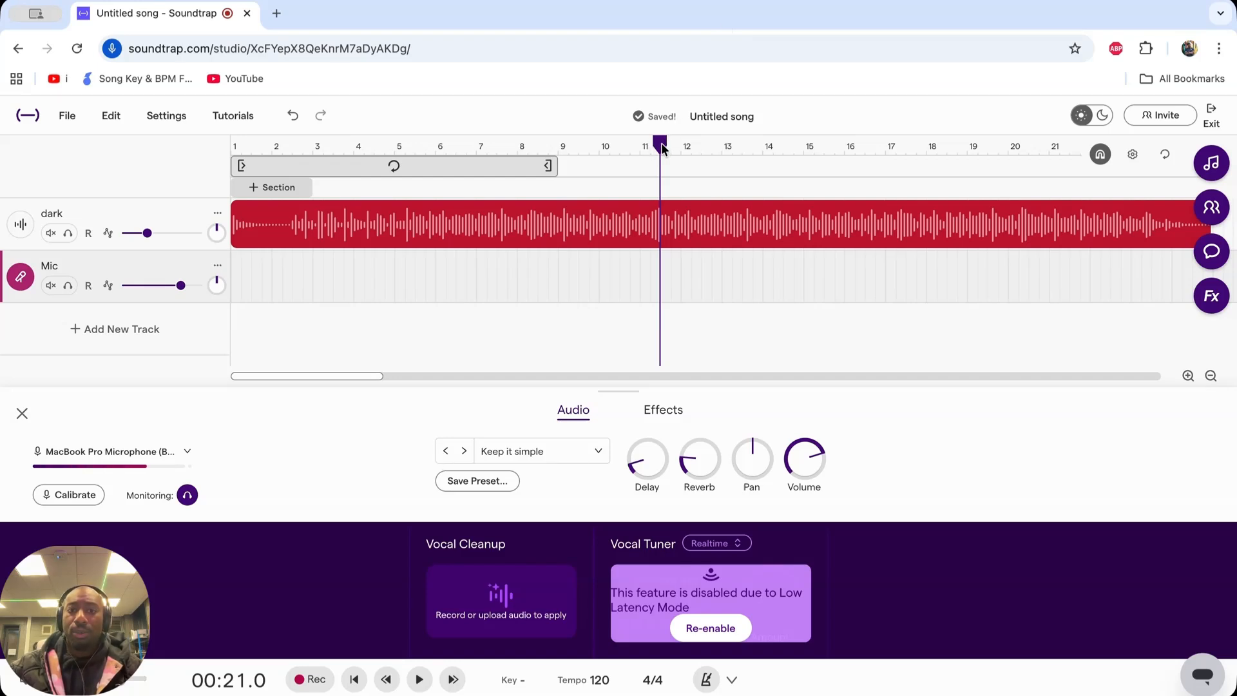
- Move the playhead to 00:15.0 and set the metronome count-in to Off
{"action": "left_click_drag", "start_coordinate": [661, 145], "coordinate": [533, 153]}
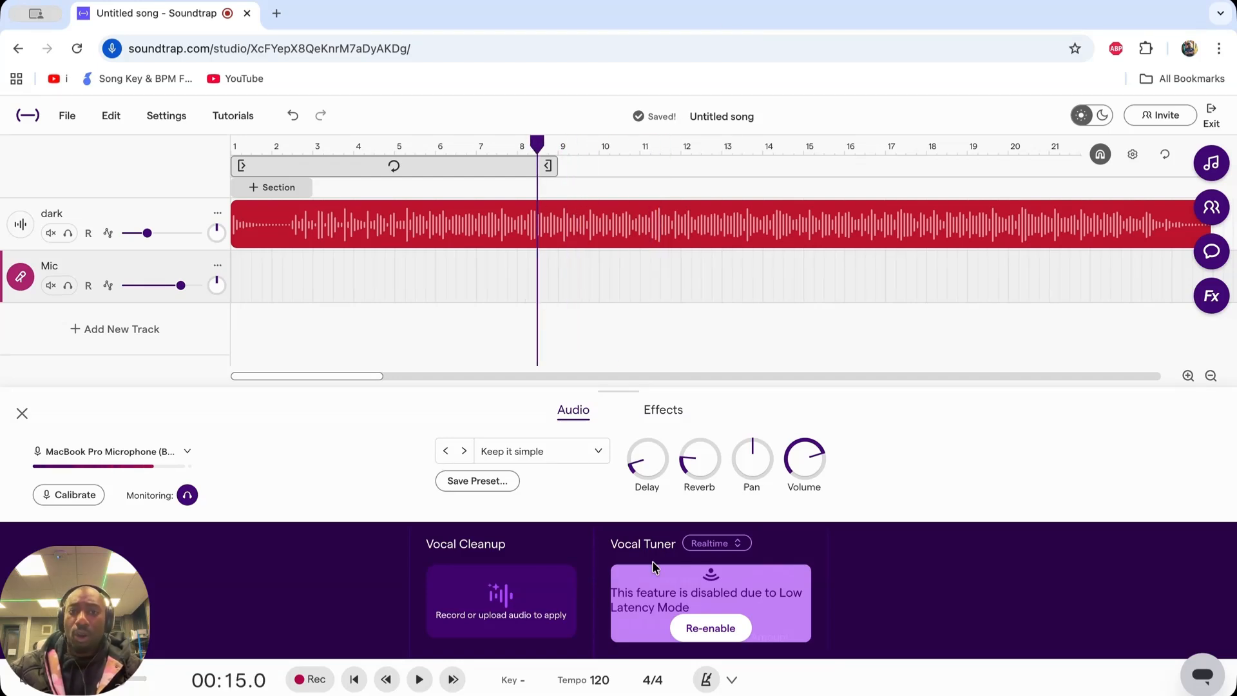
{"action": "left_click", "coordinate": [733, 679]}
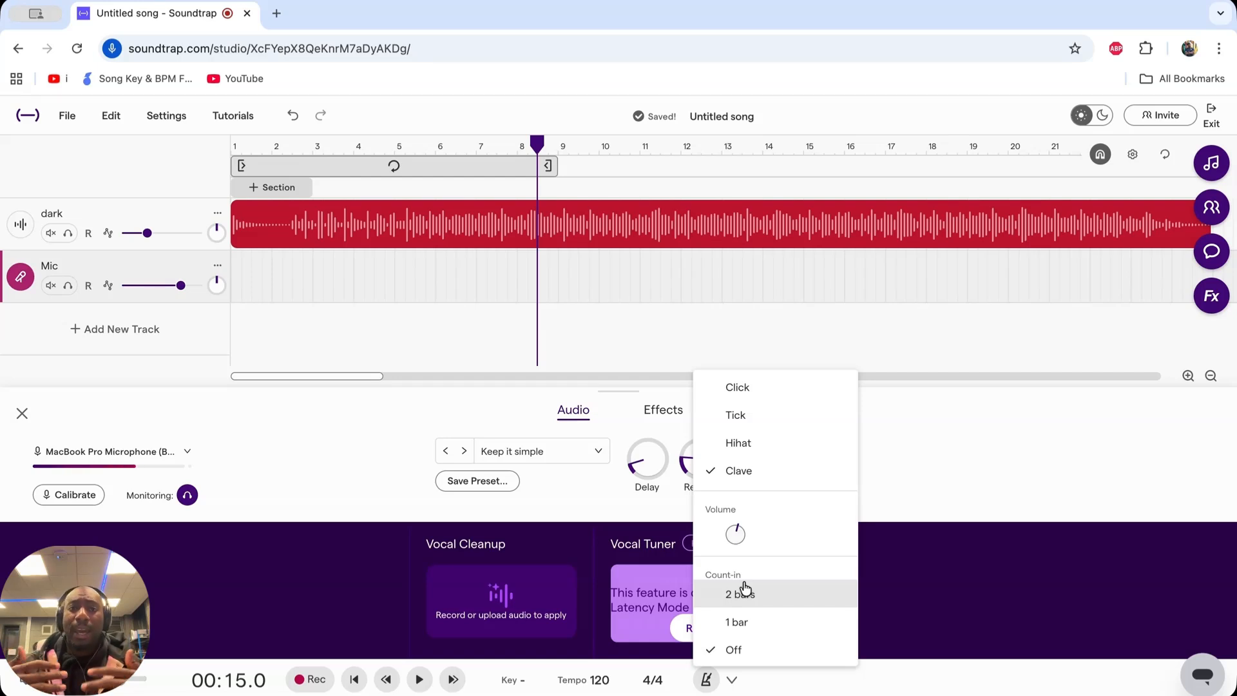
{"action": "left_click", "coordinate": [735, 650]}
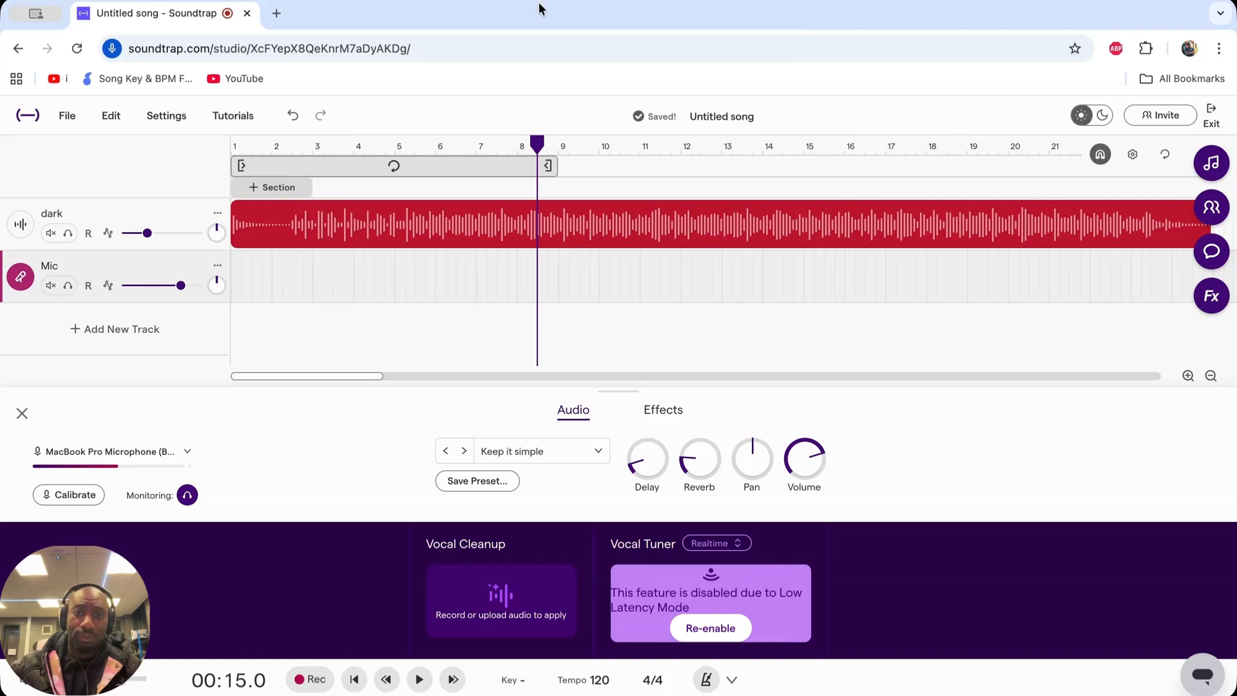
{"action": "left_click", "coordinate": [859, 3]}
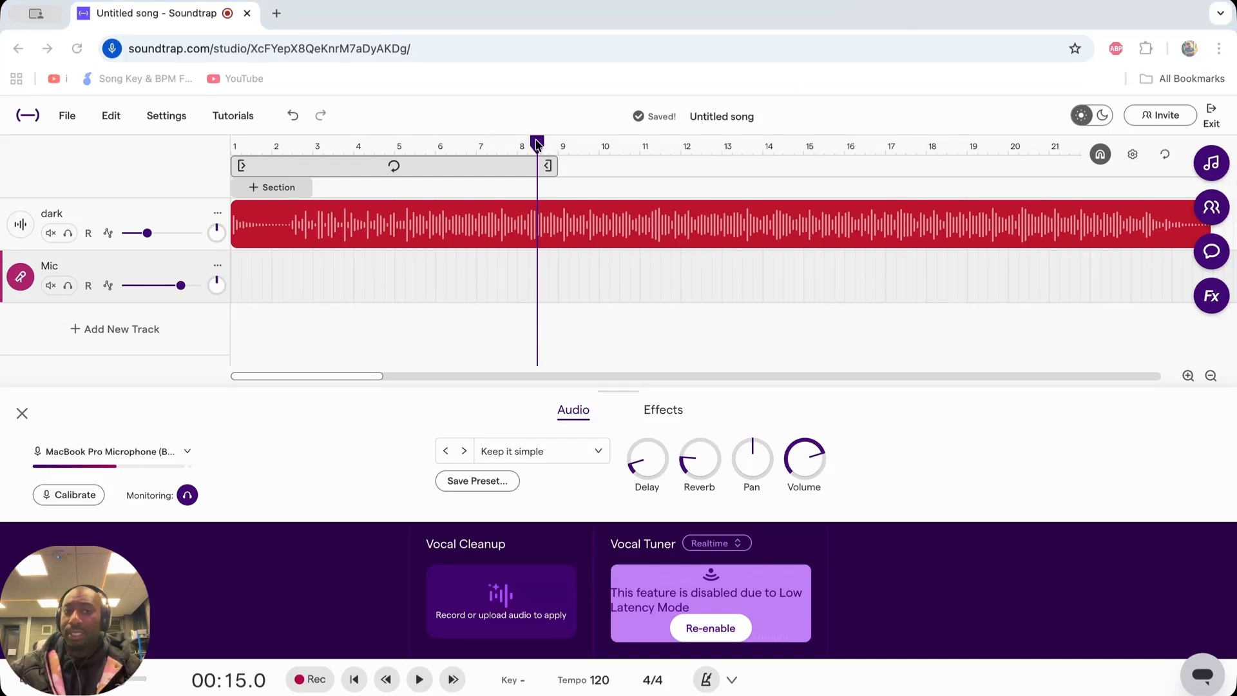
- Move the playhead back to 00:14.0 and reduce the height of the Mic track's settings area
{"action": "left_click", "coordinate": [533, 143]}
{"action": "left_click", "coordinate": [516, 144]}
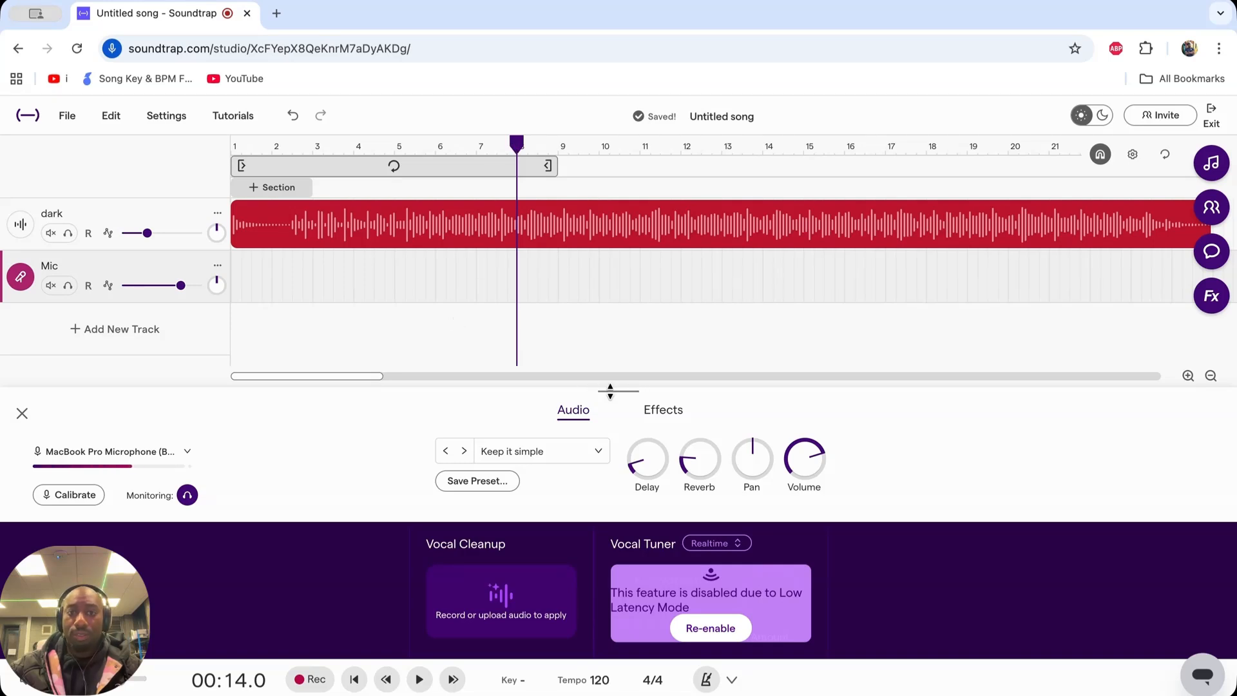
{"action": "left_click_drag", "start_coordinate": [610, 390], "coordinate": [617, 617]}
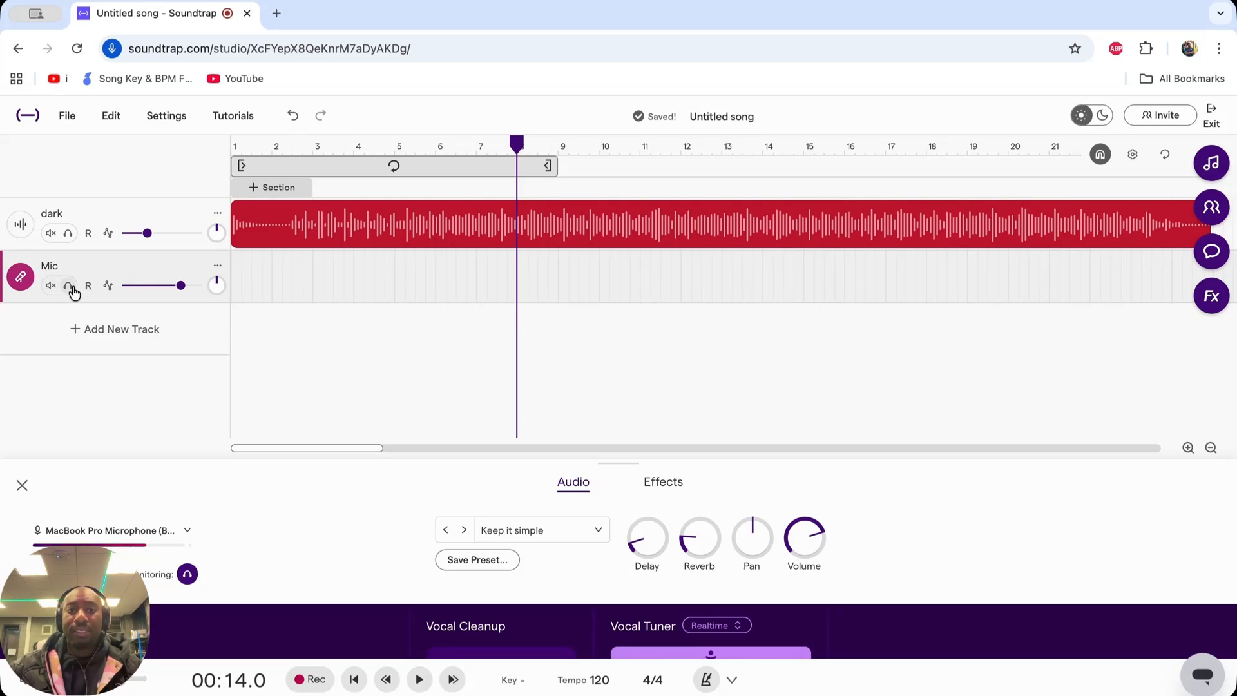
- Record a vocal take on the muted Mic track from 00:14.0 to about 00:36.7, and disarm and unmute the track
{"action": "left_click", "coordinate": [50, 285]}
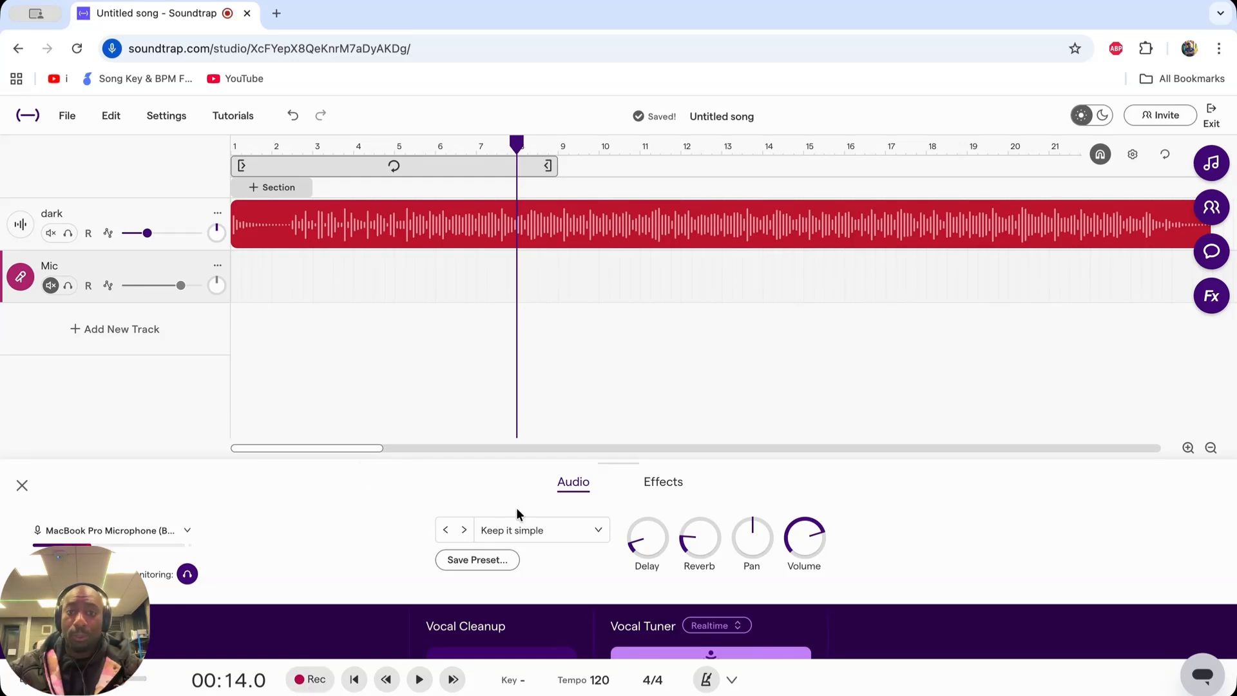
{"action": "left_click", "coordinate": [312, 687]}
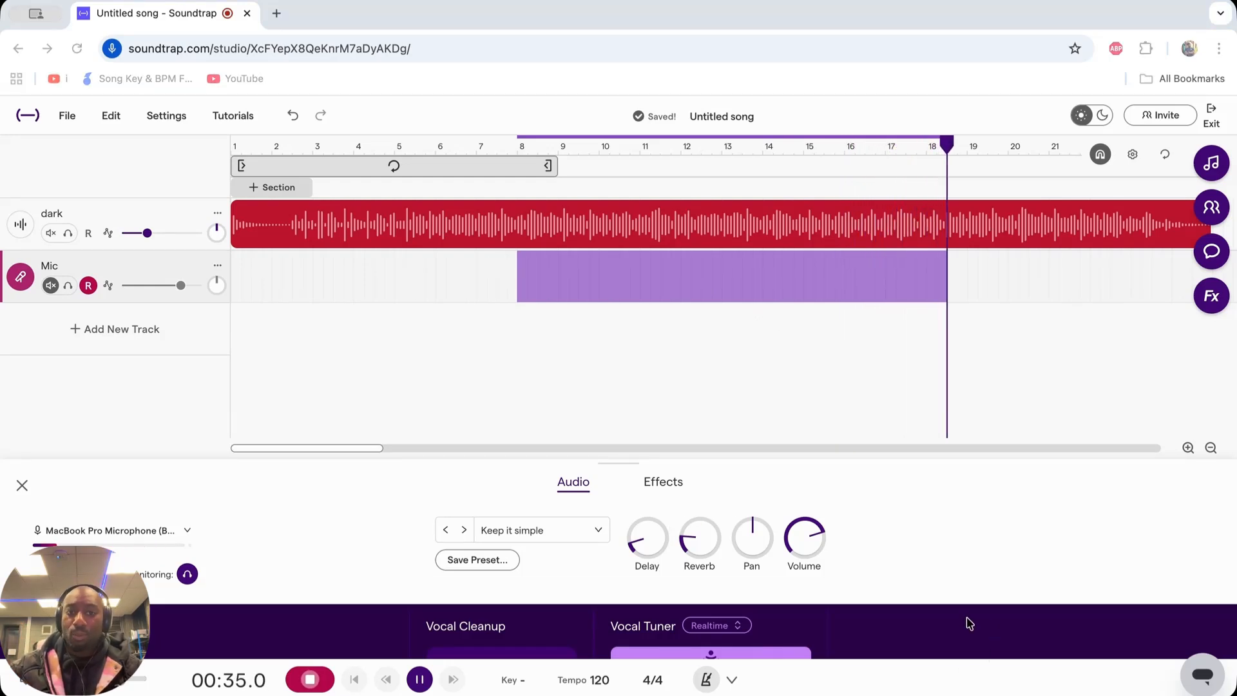
{"action": "key", "text": "space"}
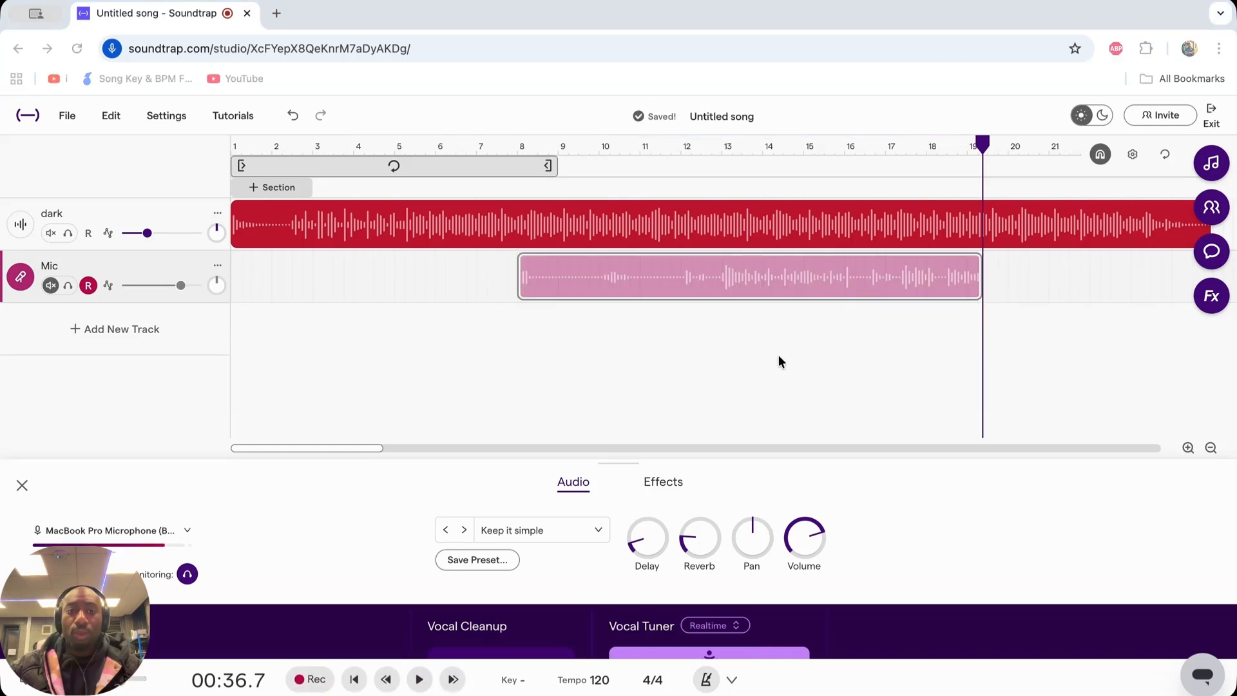
{"action": "left_click", "coordinate": [89, 285]}
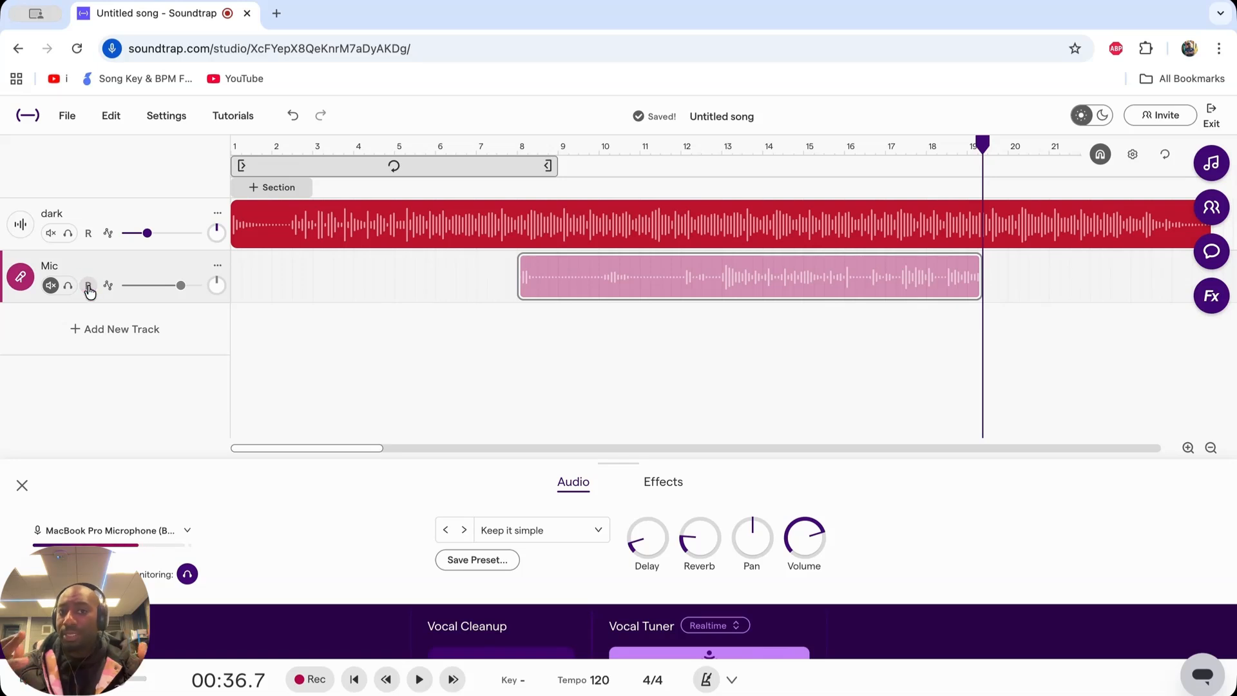
{"action": "left_click", "coordinate": [50, 285]}
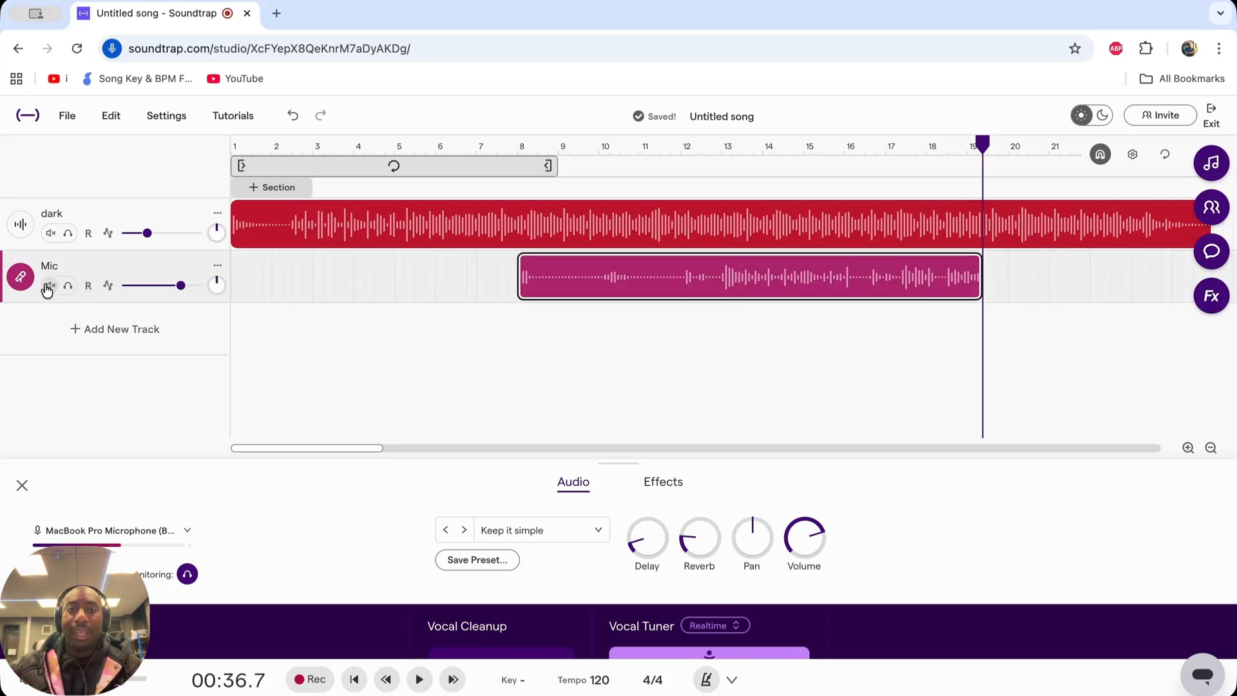
- Trim the recorded vocal clip to run from just before bar 13 to shortly after bar 16, playing it back to find the end
{"action": "mouse_move", "coordinate": [597, 263]}
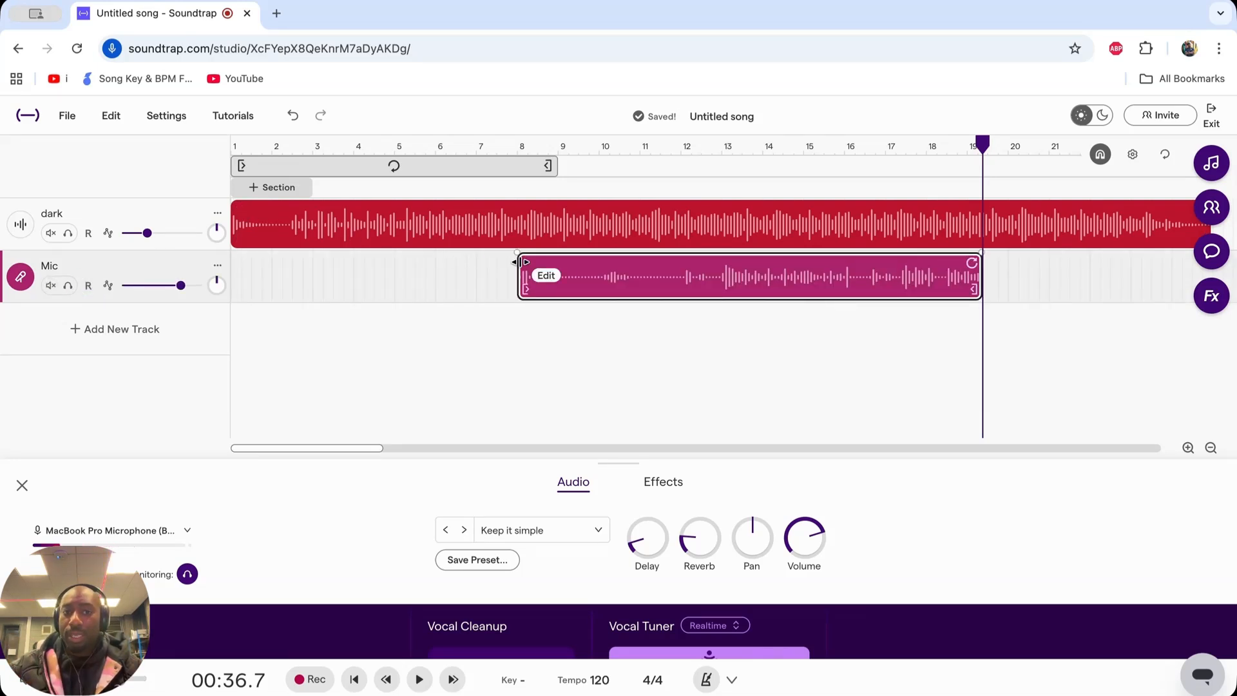
{"action": "left_click_drag", "start_coordinate": [519, 261], "coordinate": [713, 261]}
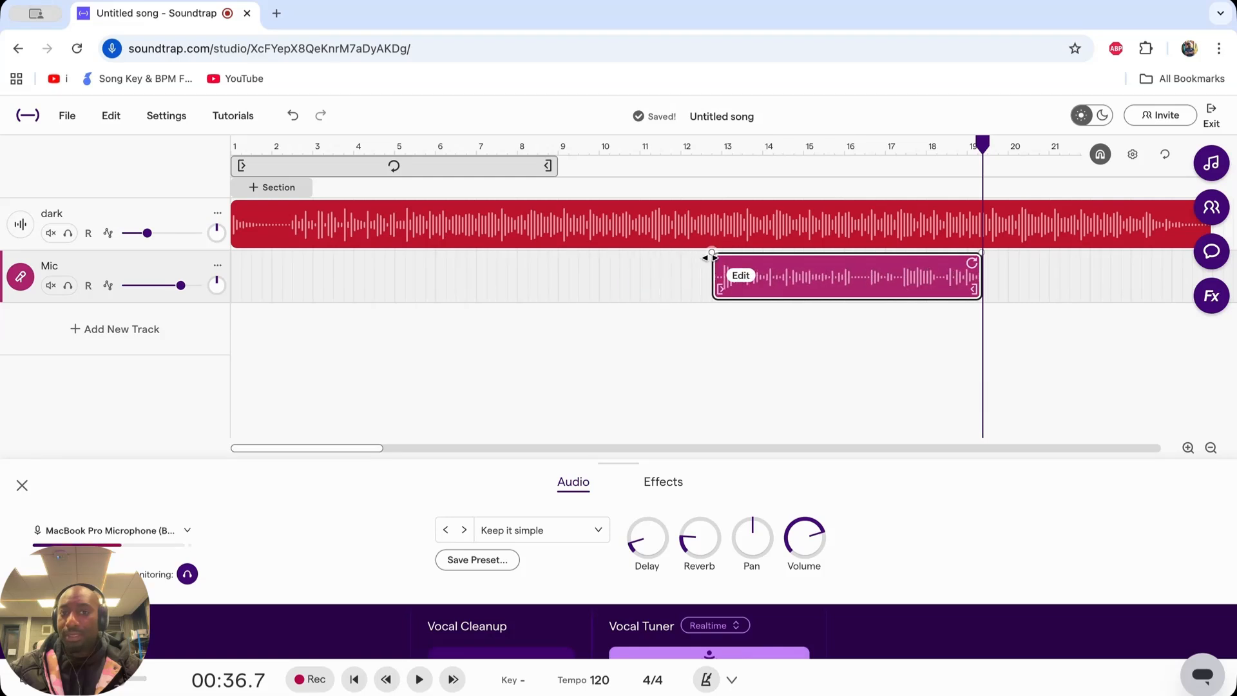
{"action": "left_click_drag", "start_coordinate": [976, 147], "coordinate": [682, 155]}
{"action": "key", "text": "space"}
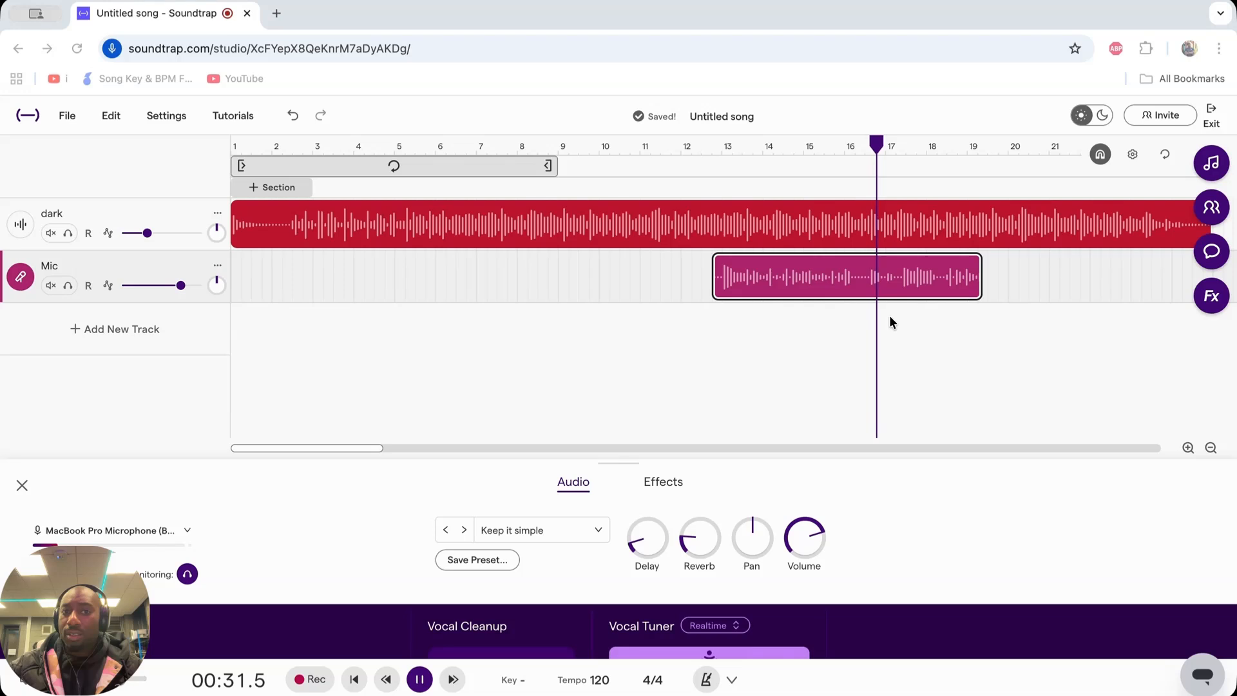
{"action": "key", "text": "space"}
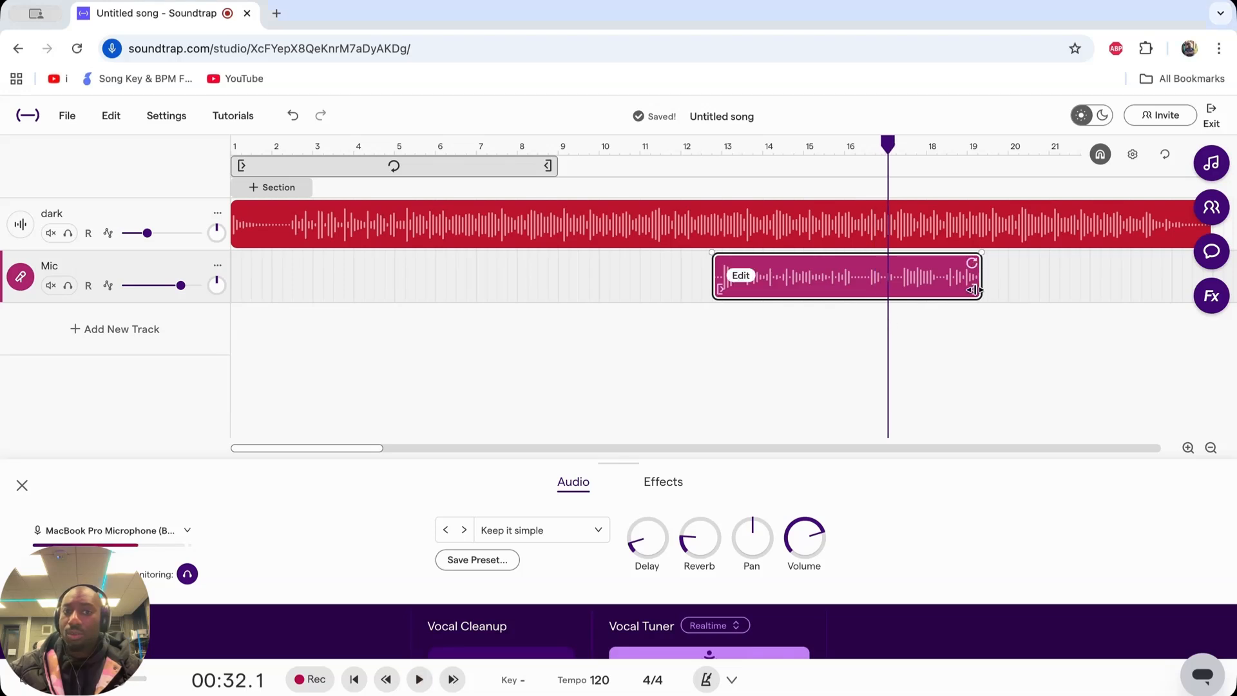
{"action": "left_click_drag", "start_coordinate": [974, 289], "coordinate": [865, 289]}
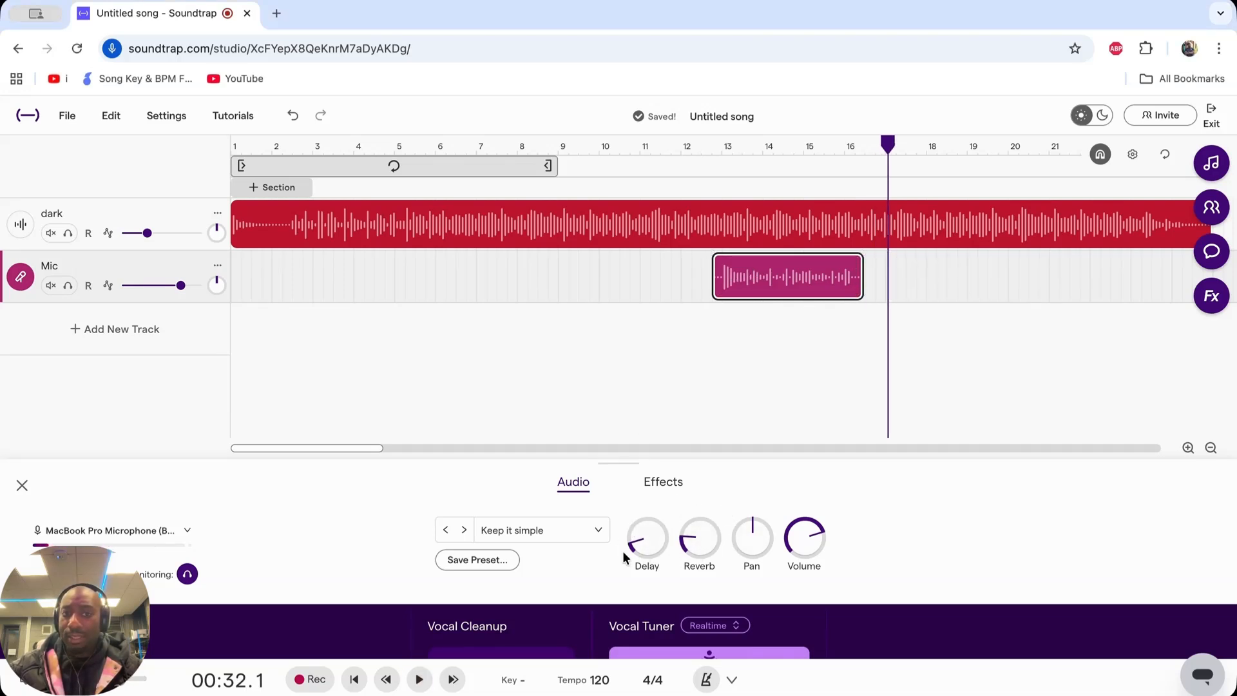
- Lower the Mic track's Delay and Reverb to 0% while playing the vocal clip from its start
{"action": "left_click_drag", "start_coordinate": [642, 547], "coordinate": [643, 589]}
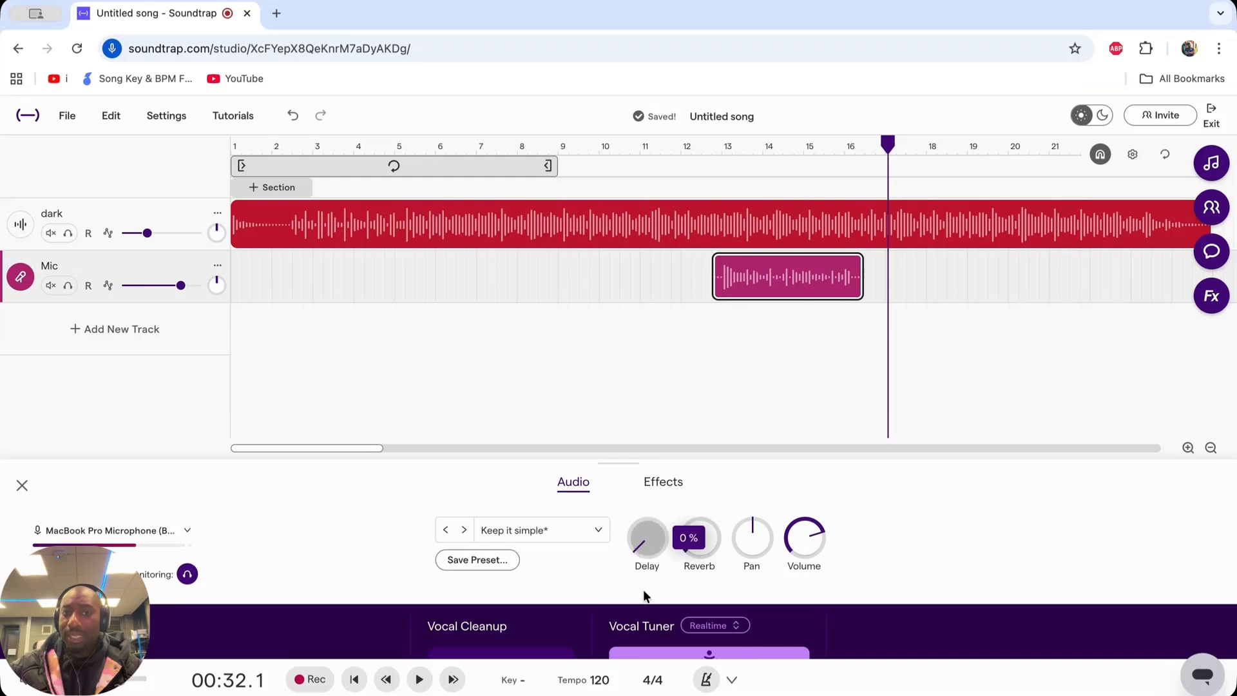
{"action": "left_click_drag", "start_coordinate": [891, 145], "coordinate": [715, 146]}
{"action": "key", "text": "space"}
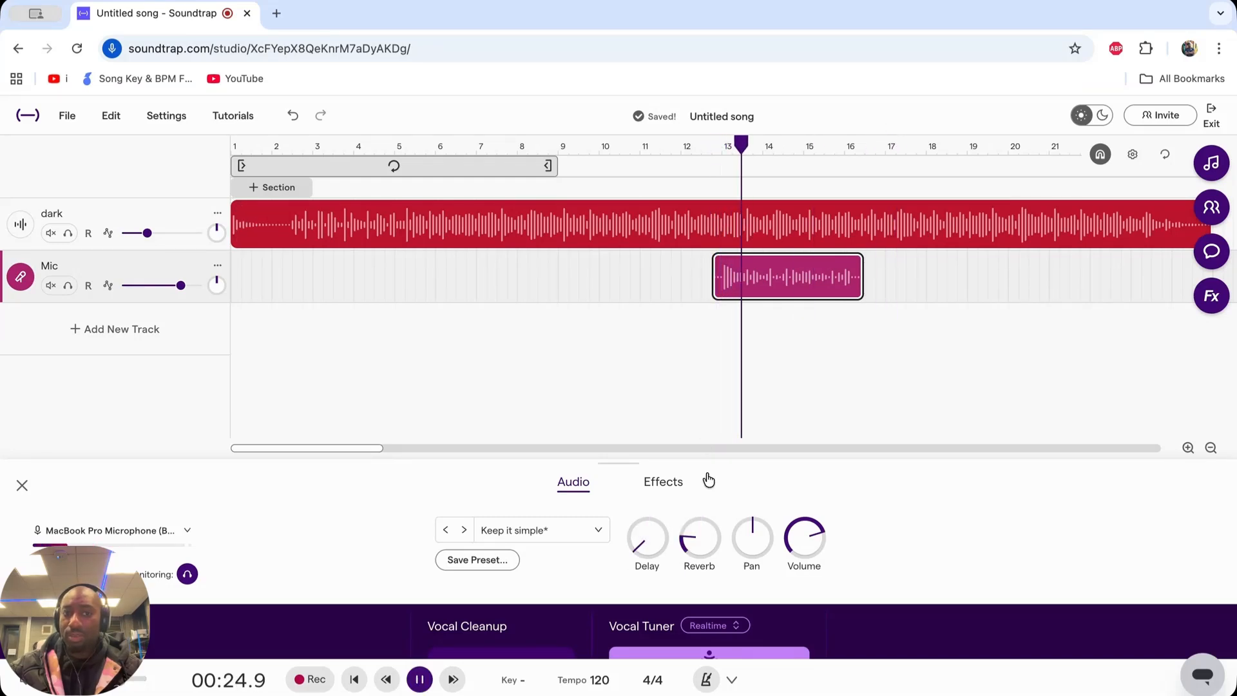
{"action": "left_click_drag", "start_coordinate": [699, 544], "coordinate": [699, 589]}
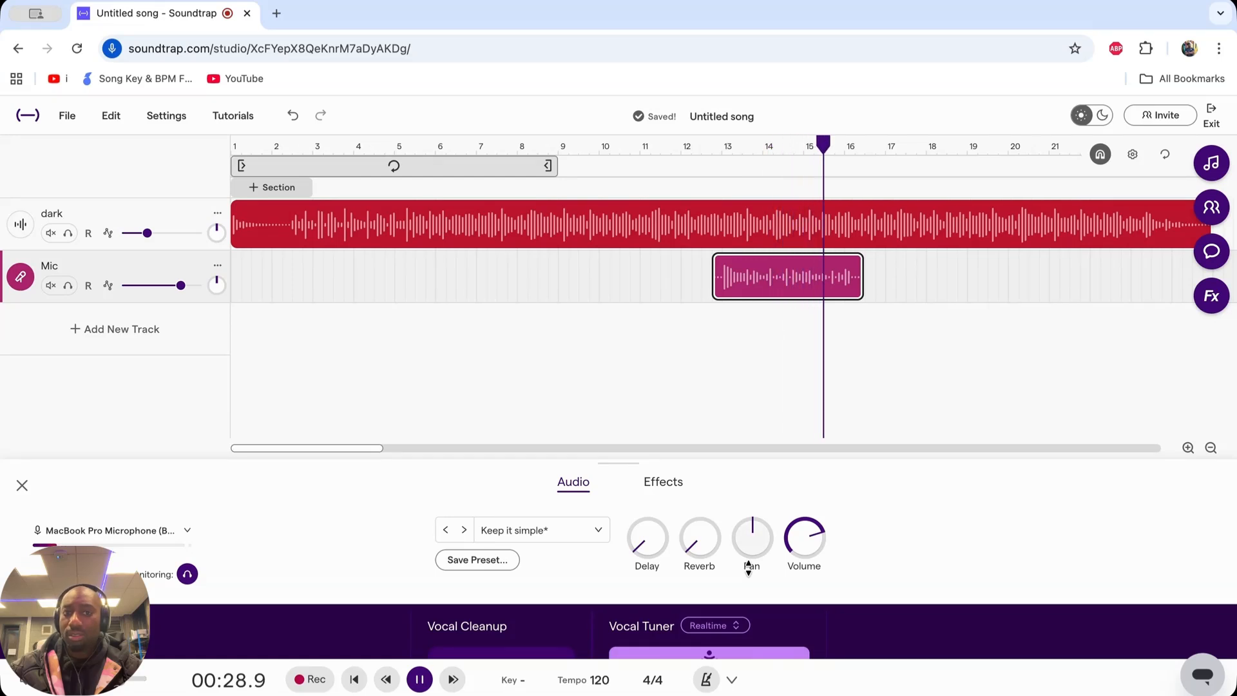
{"action": "key", "text": "space"}
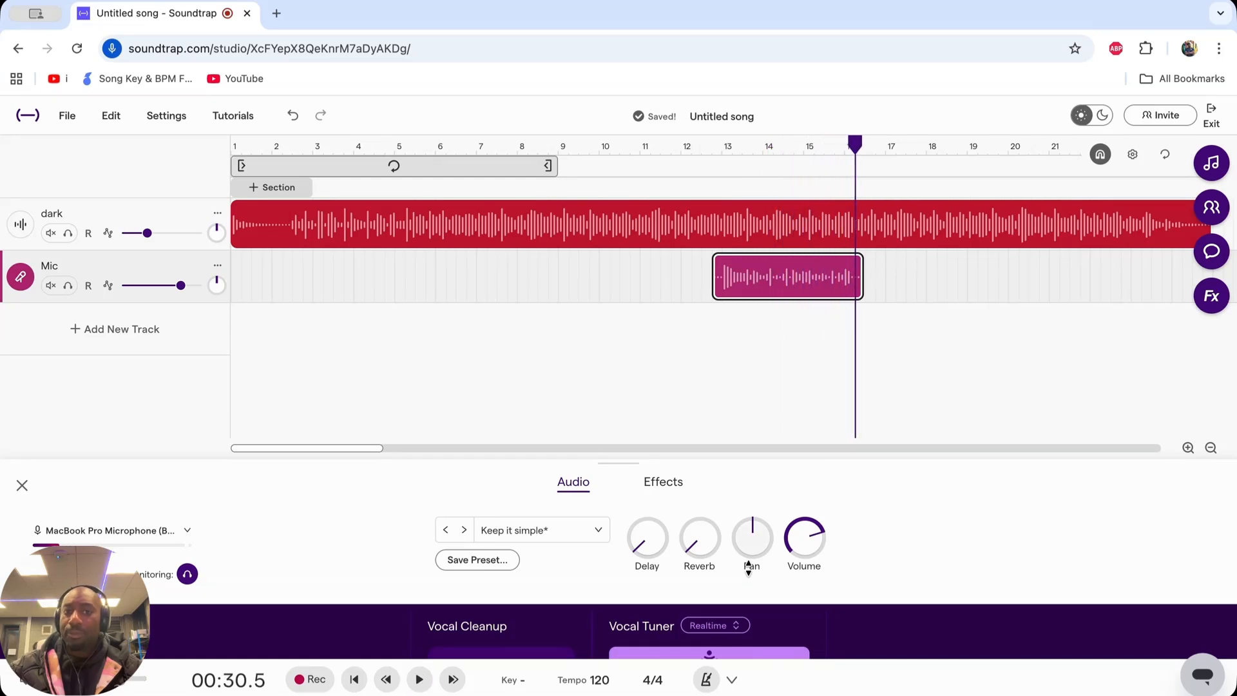
- Raise the Mic track's Delay to about halfway and play the vocal clip from its start
{"action": "mouse_move", "coordinate": [645, 547]}
{"action": "left_click_drag", "start_coordinate": [645, 547], "coordinate": [705, 337]}
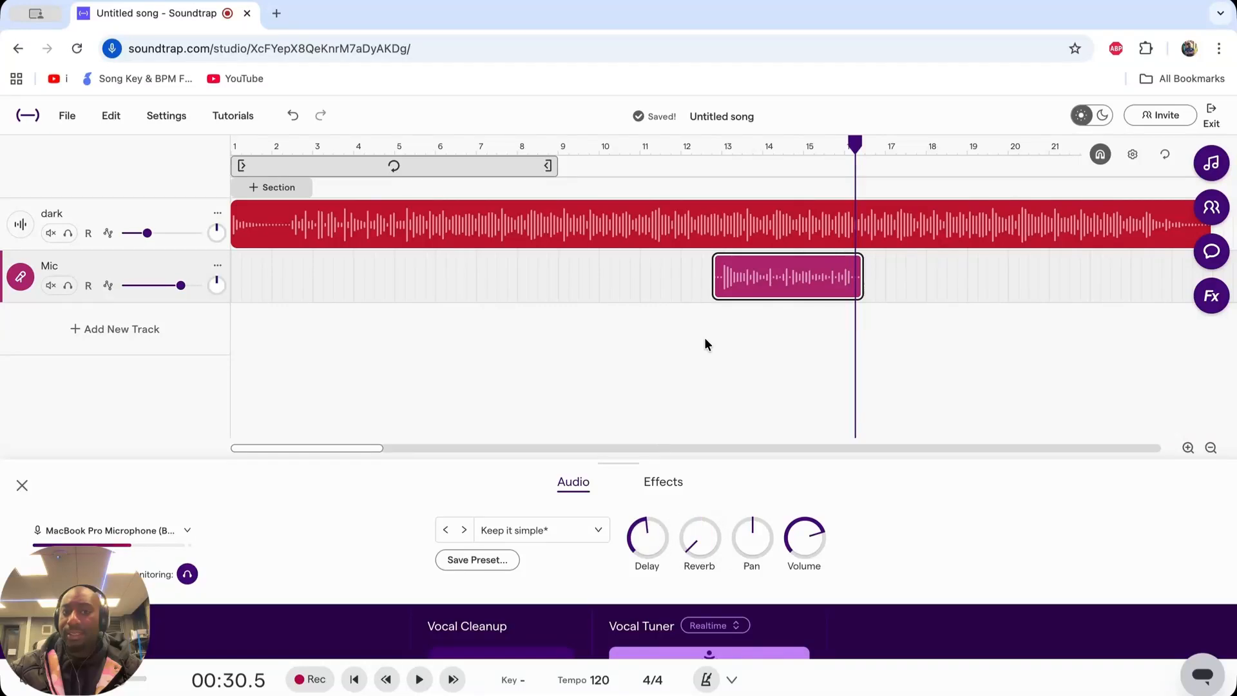
{"action": "left_click_drag", "start_coordinate": [857, 145], "coordinate": [719, 166]}
{"action": "key", "text": "space"}
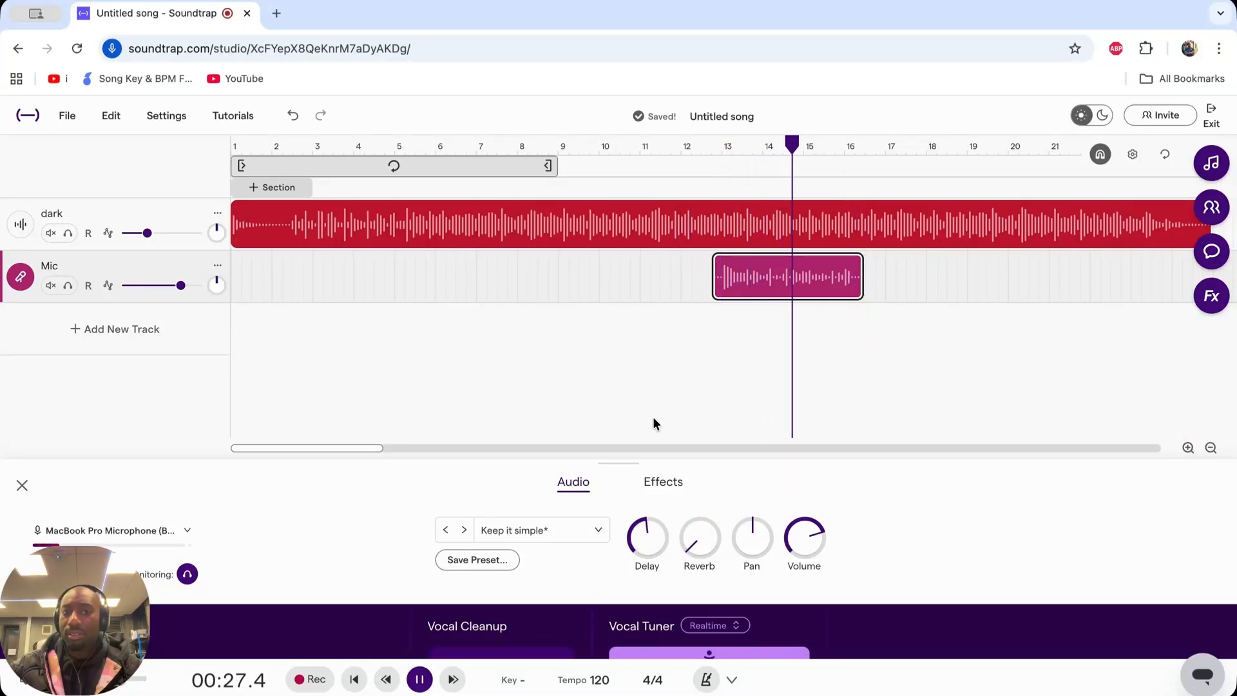
- Return Delay to its minimum and raise Reverb to 50% and on to 90%, replaying the vocal clip from 00:24.0
{"action": "left_click_drag", "start_coordinate": [648, 525], "coordinate": [691, 483]}
{"action": "key", "text": "space"}
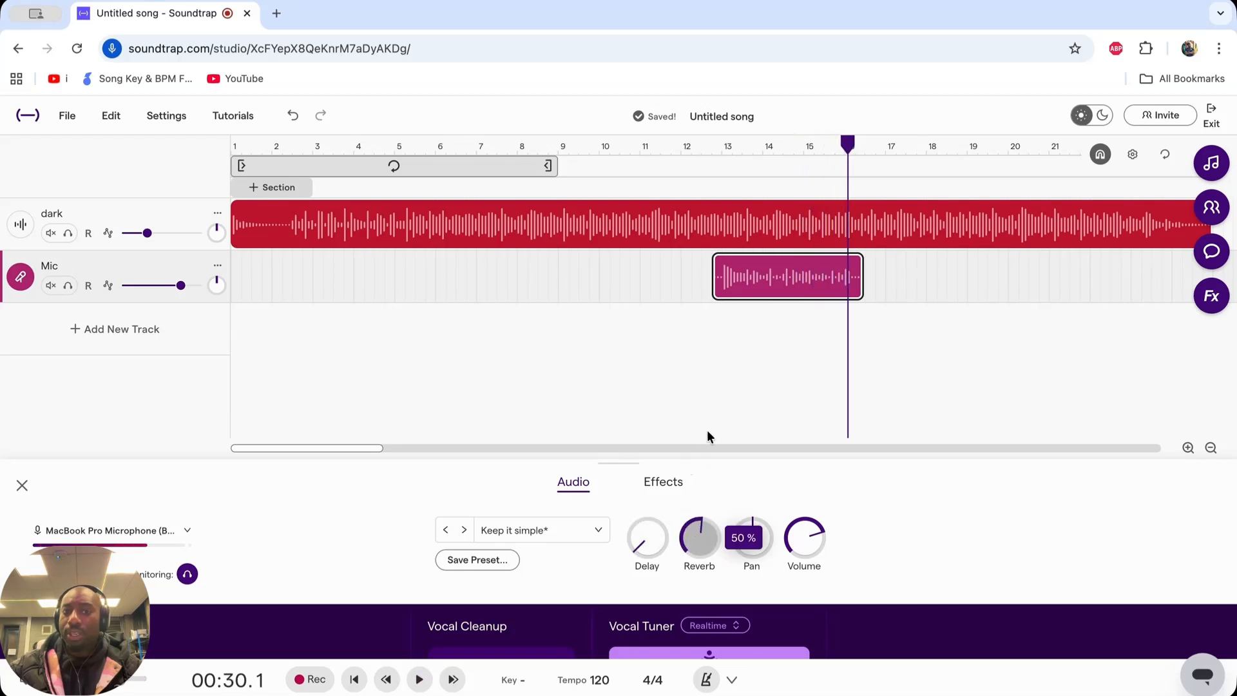
{"action": "left_click_drag", "start_coordinate": [846, 135], "coordinate": [724, 160]}
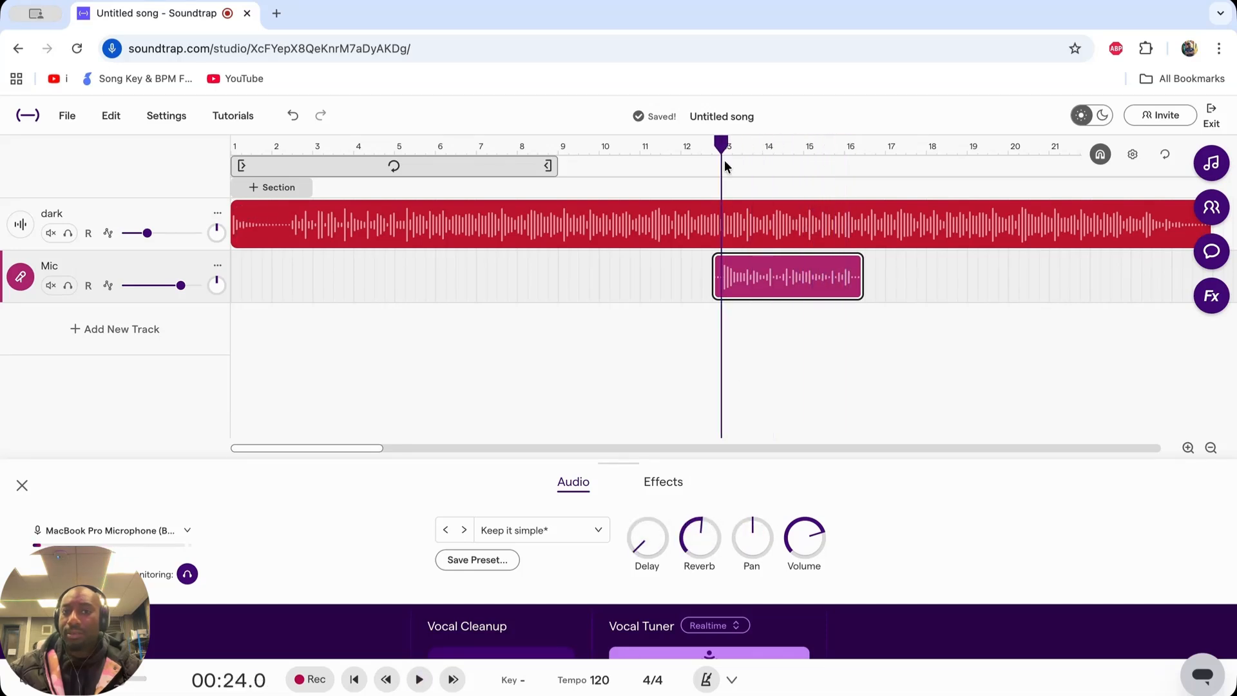
{"action": "key", "text": "space"}
{"action": "left_click_drag", "start_coordinate": [700, 554], "coordinate": [714, 457]}
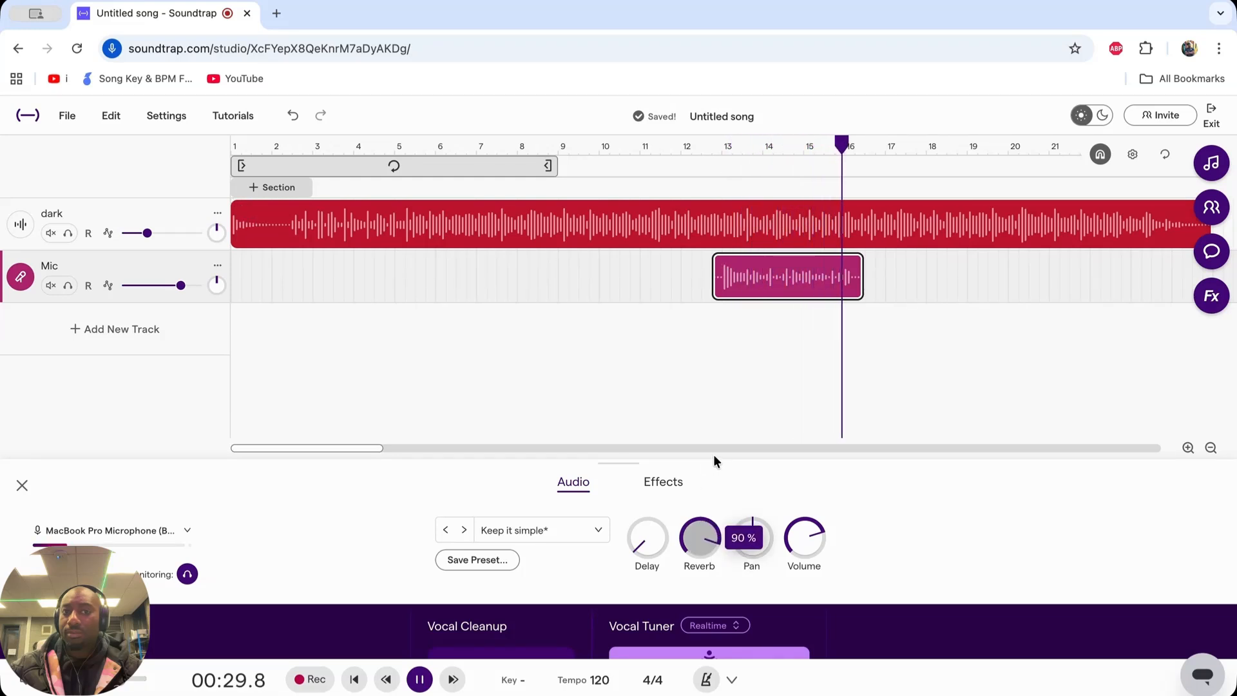
- Lower the Mic track's Reverb to its minimum, replay the vocal clip from its start, and raise Reverb slightly above minimum
{"action": "key", "text": "space"}
{"action": "left_click_drag", "start_coordinate": [713, 454], "coordinate": [709, 567]}
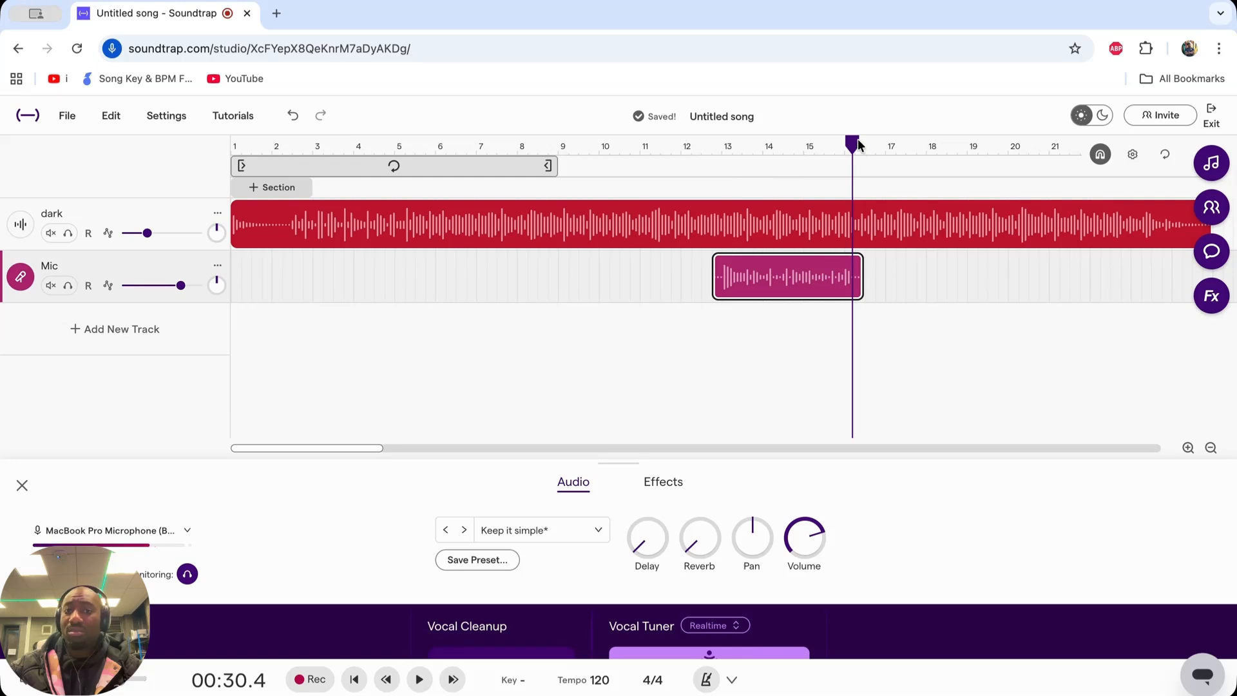
{"action": "left_click_drag", "start_coordinate": [858, 144], "coordinate": [718, 146]}
{"action": "key", "text": "space"}
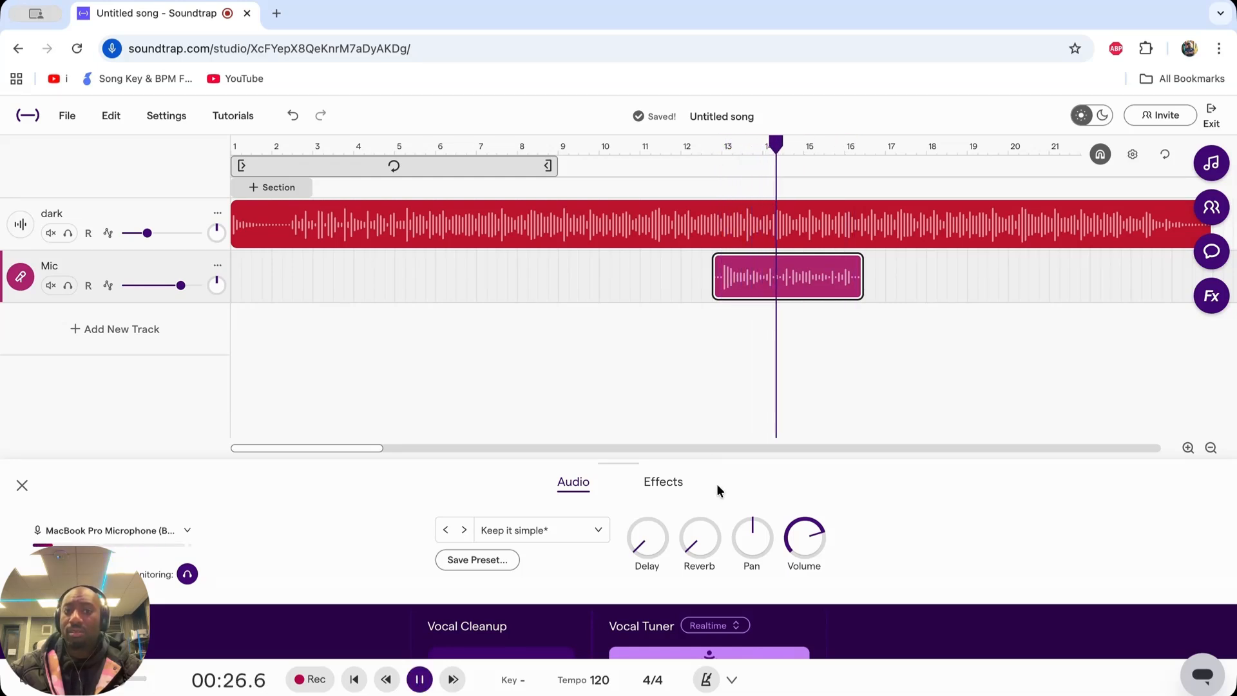
{"action": "left_click_drag", "start_coordinate": [697, 538], "coordinate": [695, 525]}
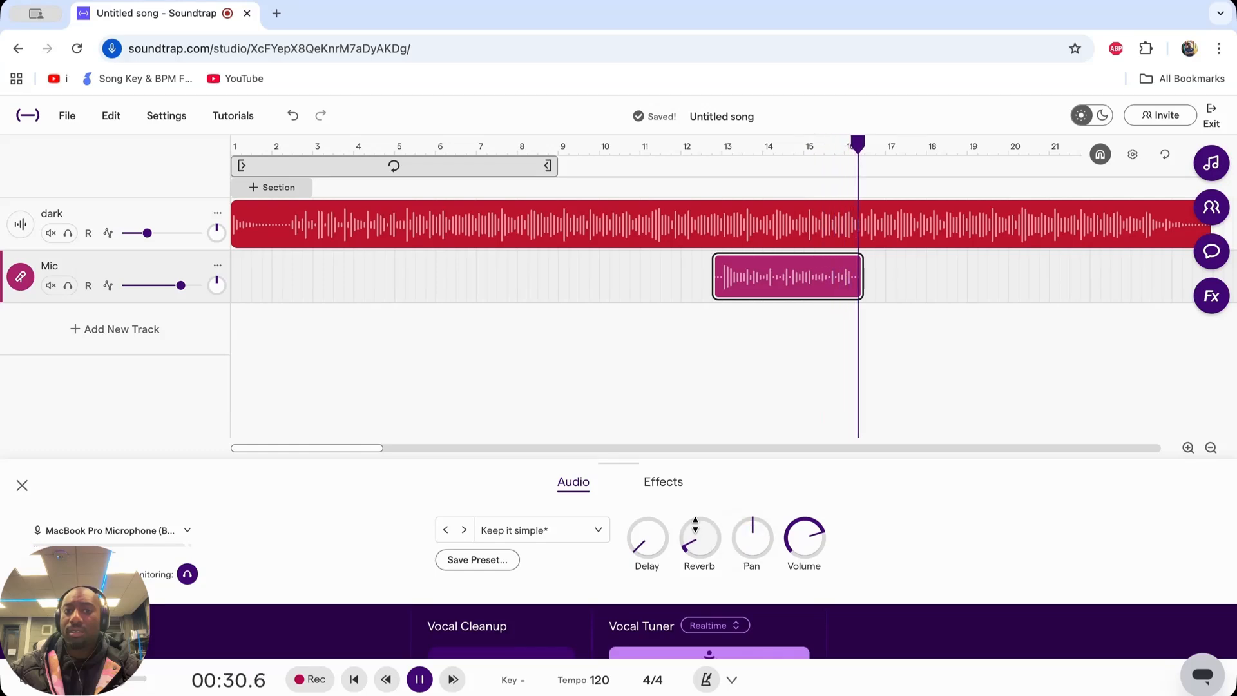
{"action": "key", "text": "space"}
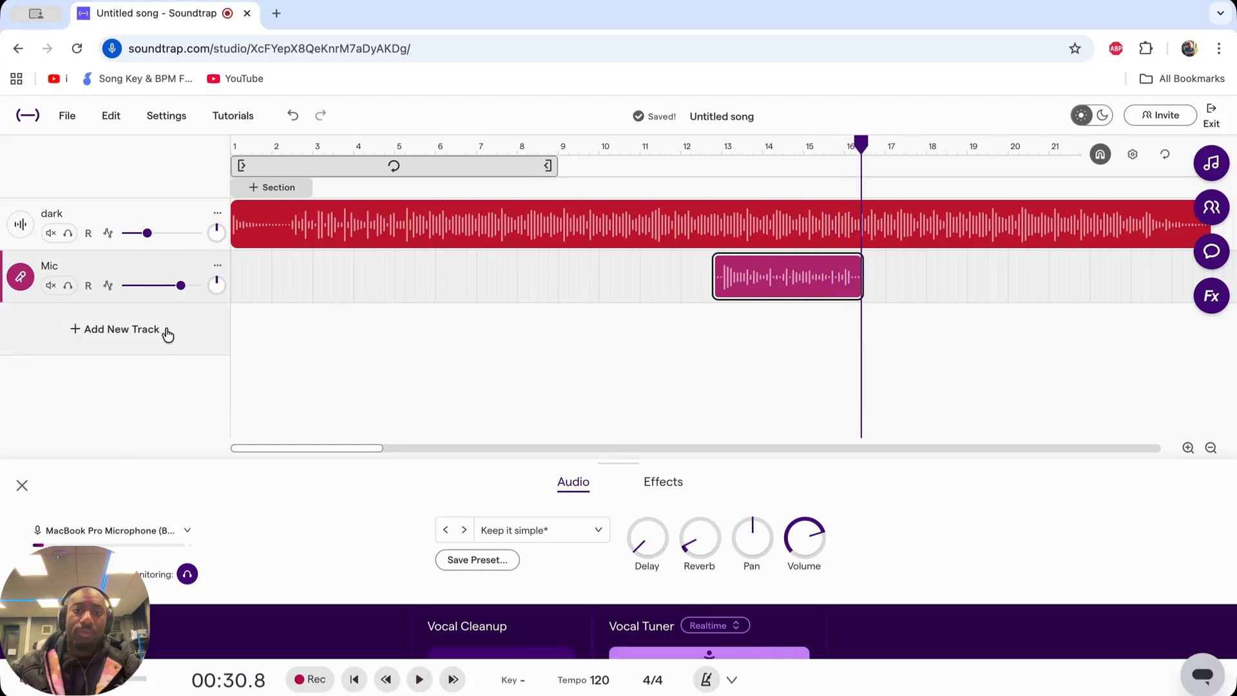
- Add a second Voice & Mic track below the first vocal track and mute it
{"action": "left_click", "coordinate": [123, 329]}
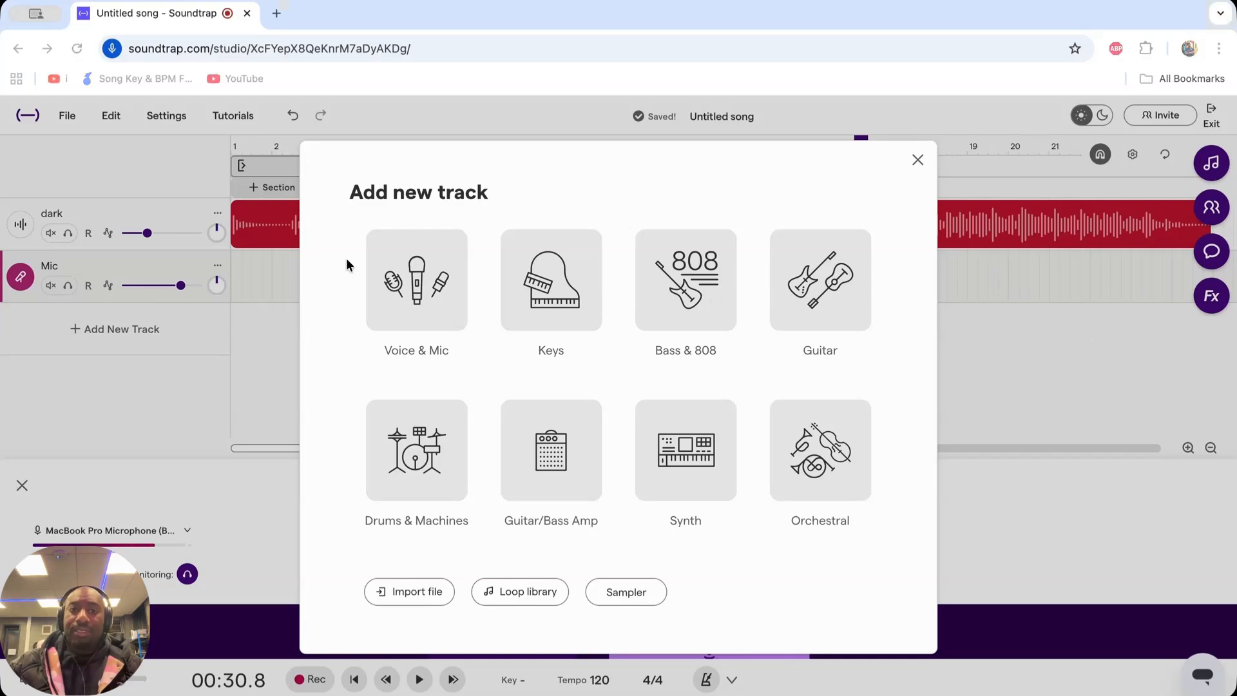
{"action": "left_click", "coordinate": [419, 282]}
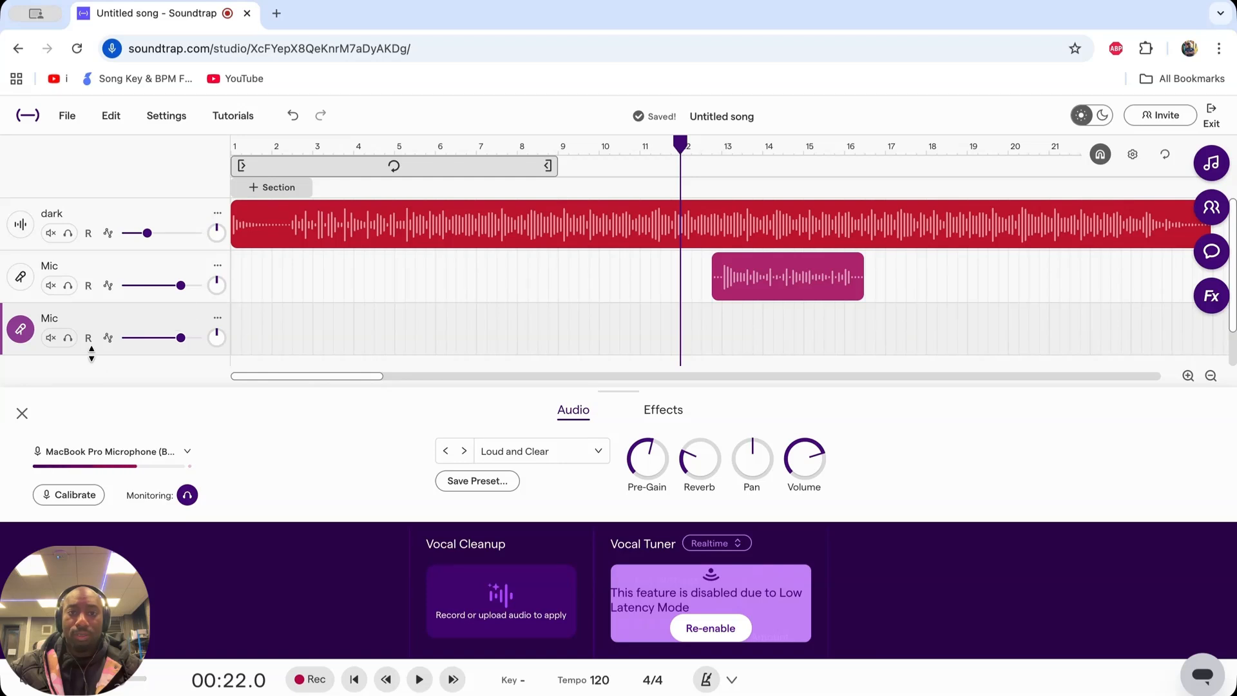
{"action": "left_click", "coordinate": [47, 339]}
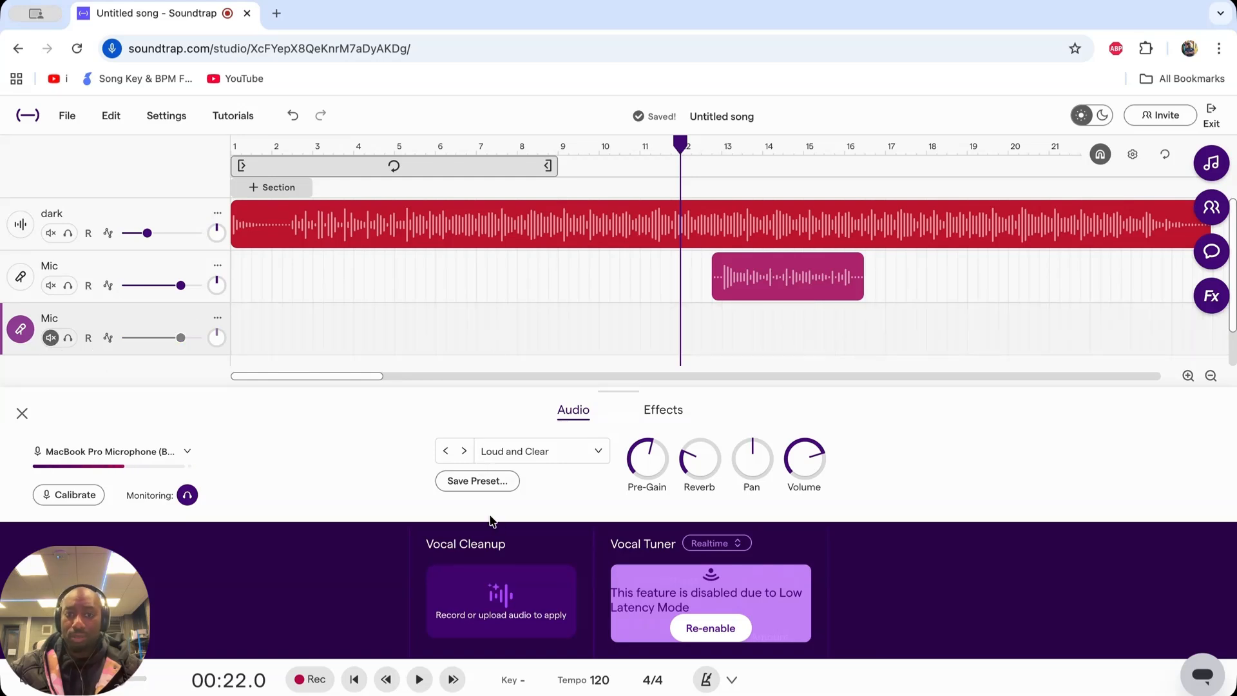
- Record a second vocal take on the new Mic track from 00:18.0 to about 00:31.0
{"action": "left_click_drag", "start_coordinate": [679, 135], "coordinate": [603, 145]}
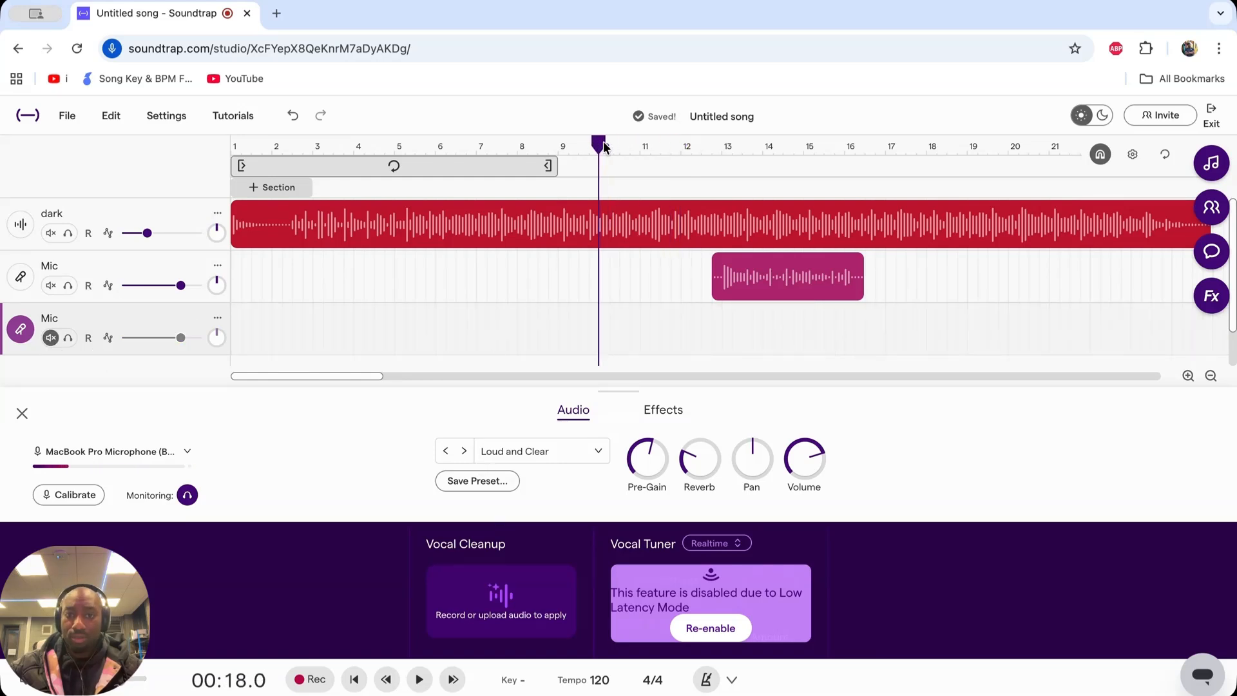
{"action": "left_click", "coordinate": [305, 681]}
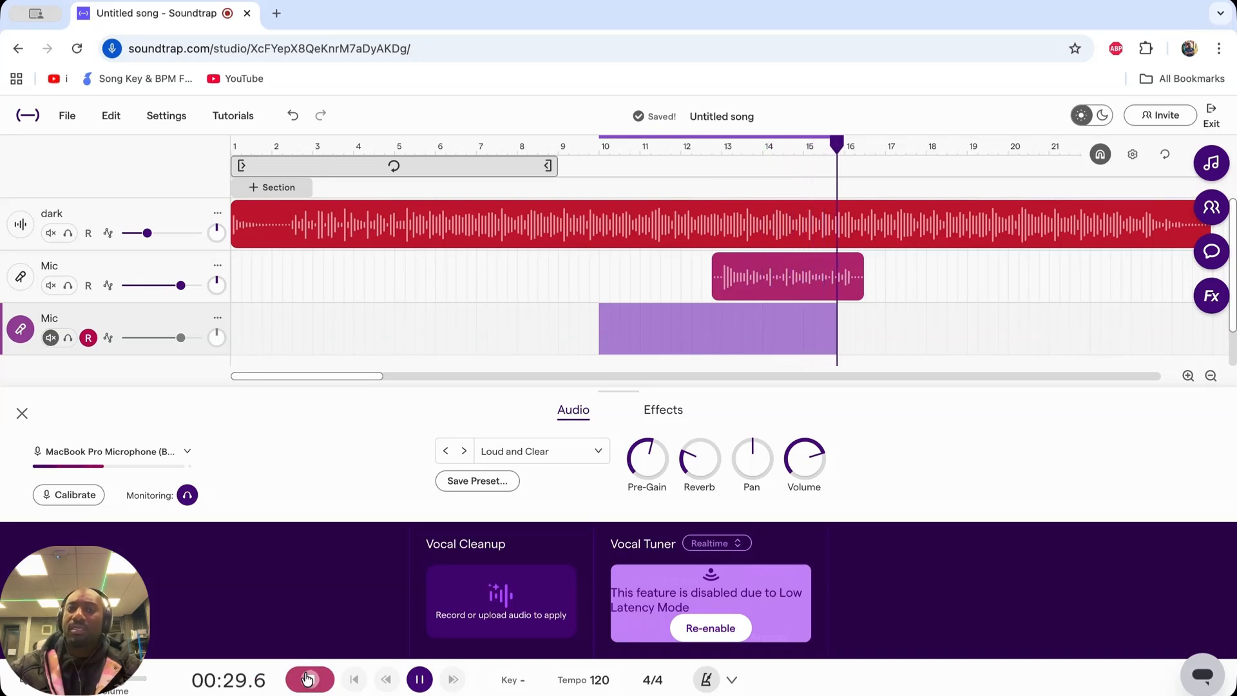
{"action": "left_click", "coordinate": [307, 679]}
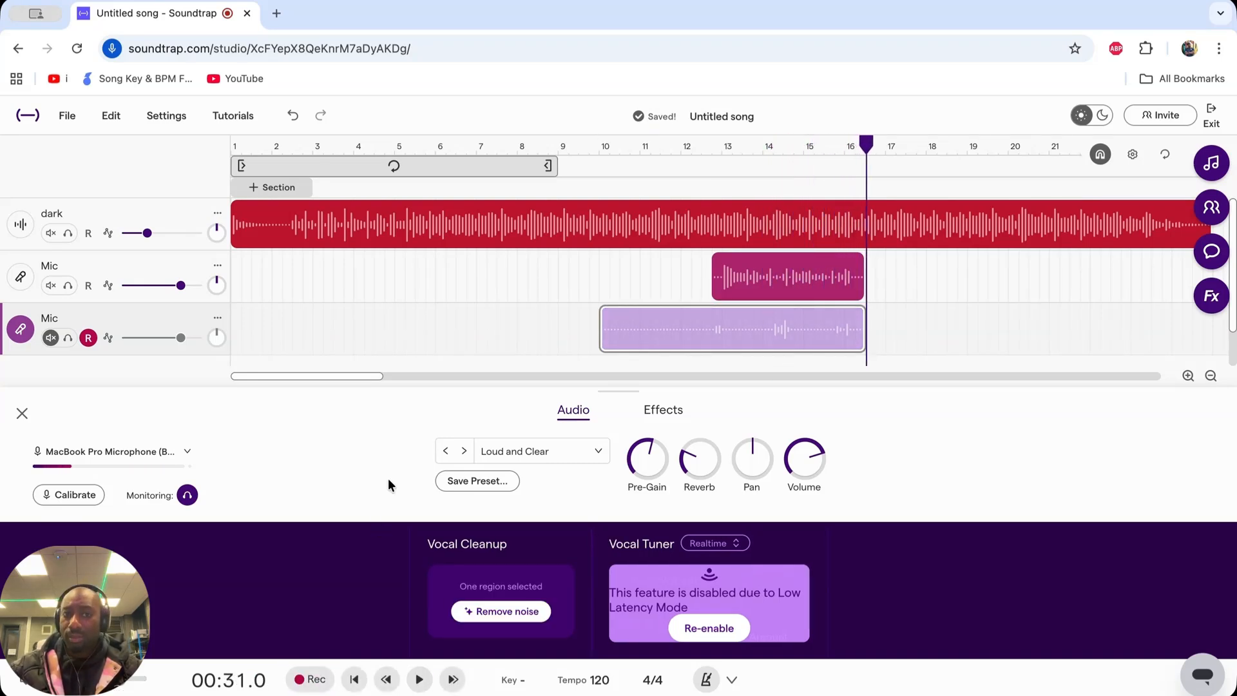
- Trim the new clip's start to line up with the first vocal clip just before bar 13, and unmute its track
{"action": "left_click_drag", "start_coordinate": [600, 318], "coordinate": [712, 306]}
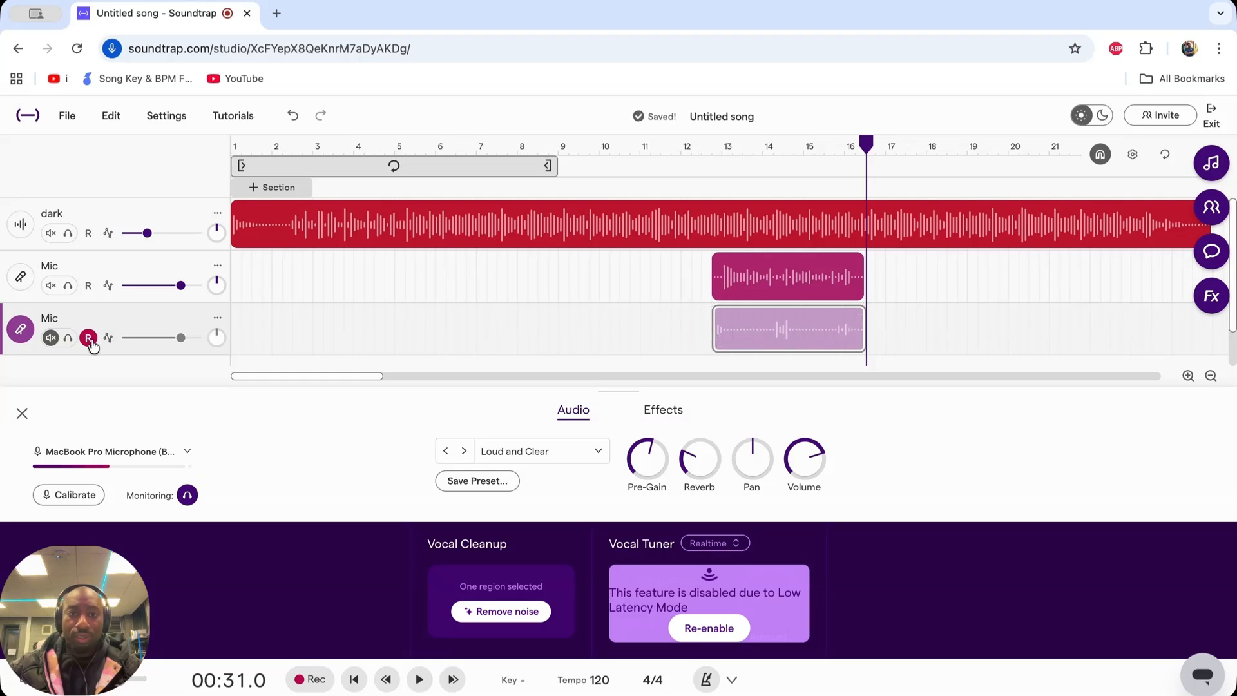
{"action": "left_click", "coordinate": [50, 337]}
{"action": "mouse_move", "coordinate": [749, 315]}
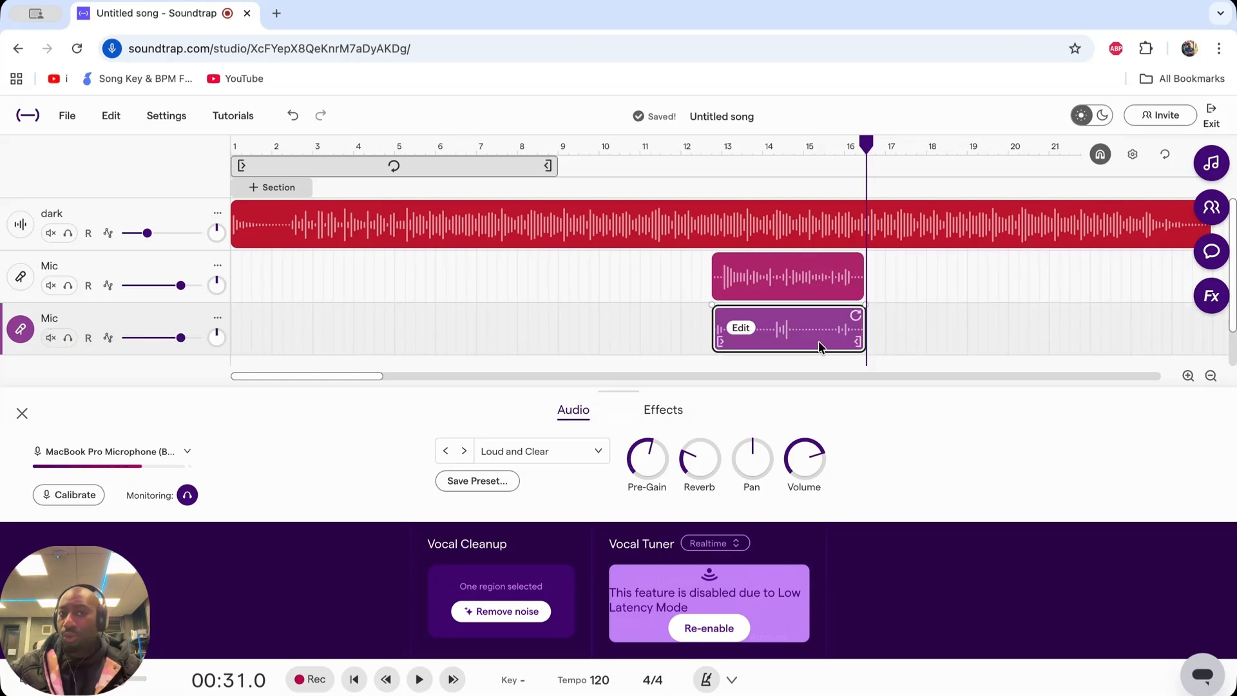
- Play both vocal clips from their start while going through the second Mic track's presets, choosing Nabs
{"action": "left_click", "coordinate": [710, 338]}
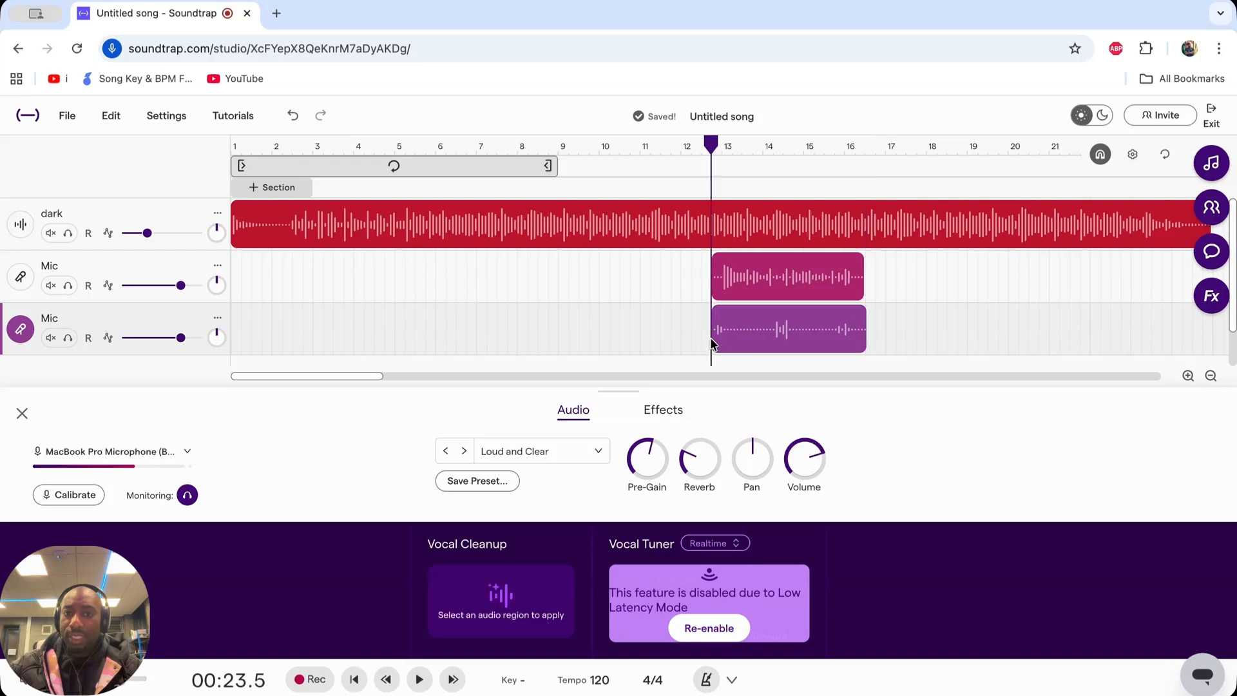
{"action": "key", "text": "space"}
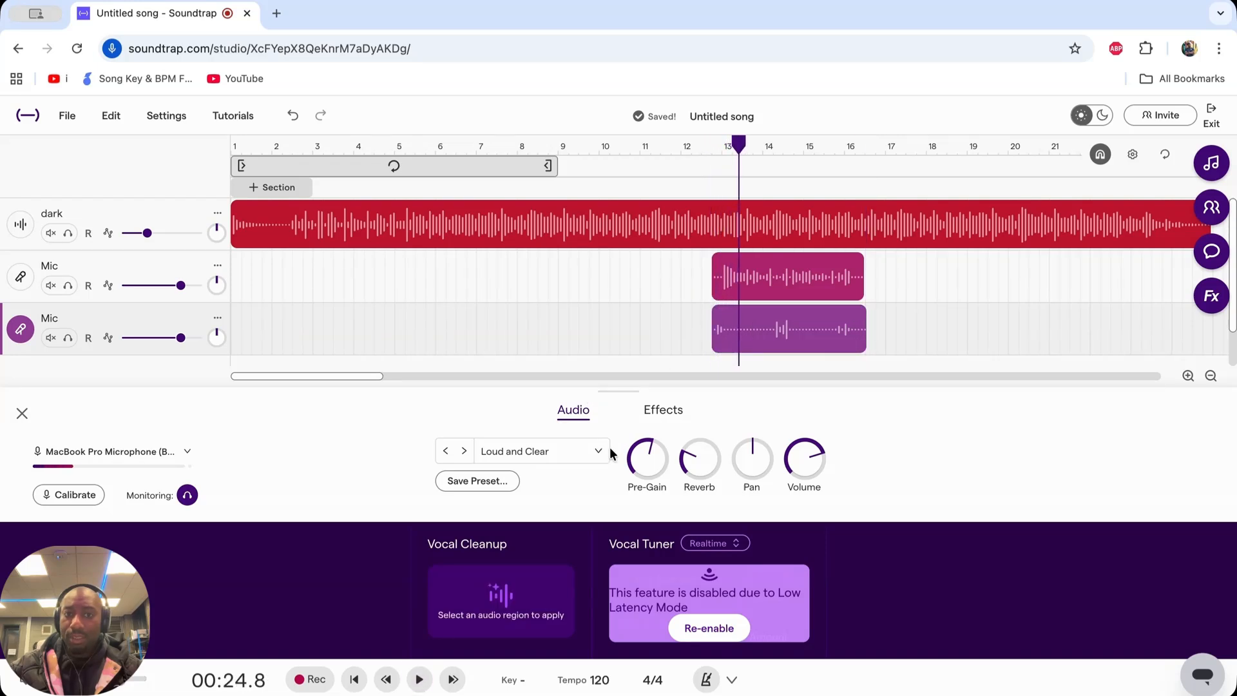
{"action": "key", "text": "space"}
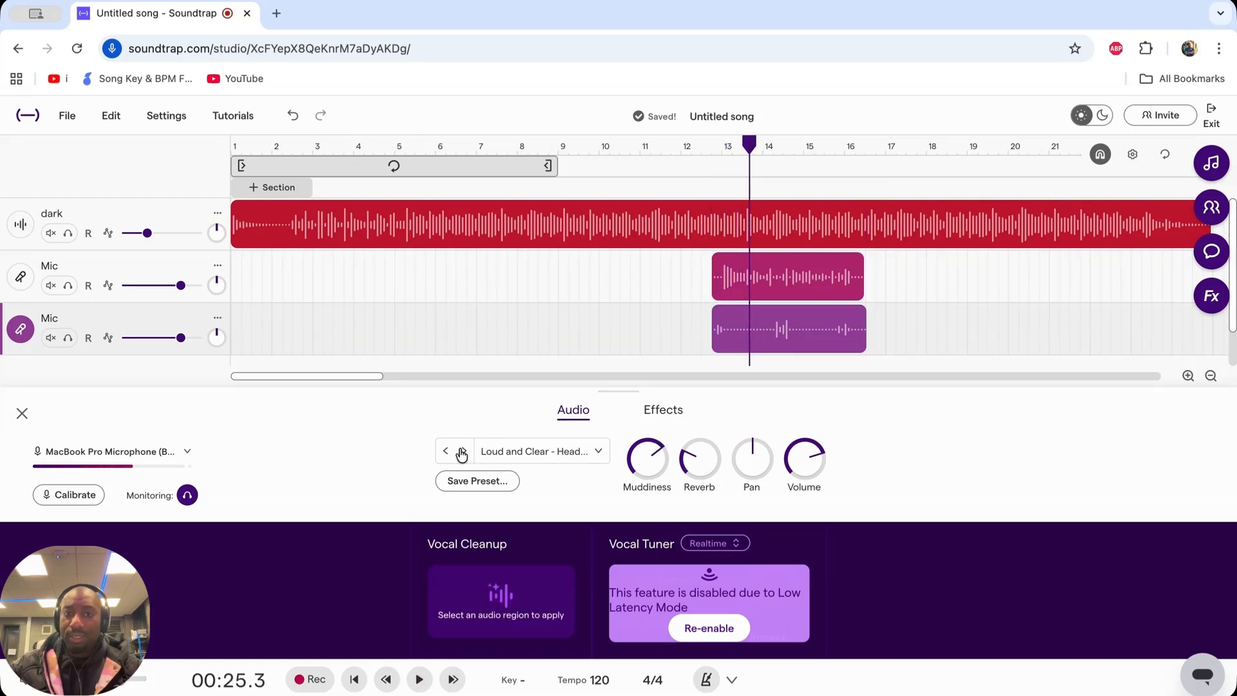
{"action": "key", "text": "space"}
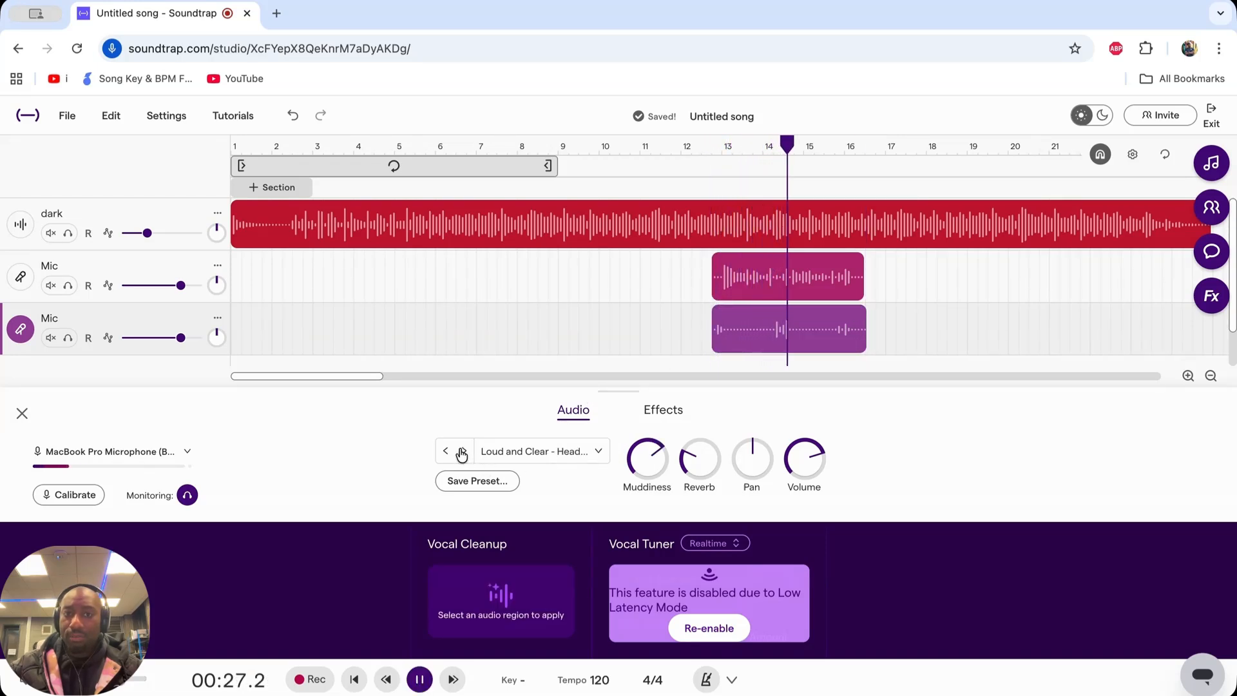
{"action": "left_click", "coordinate": [462, 452]}
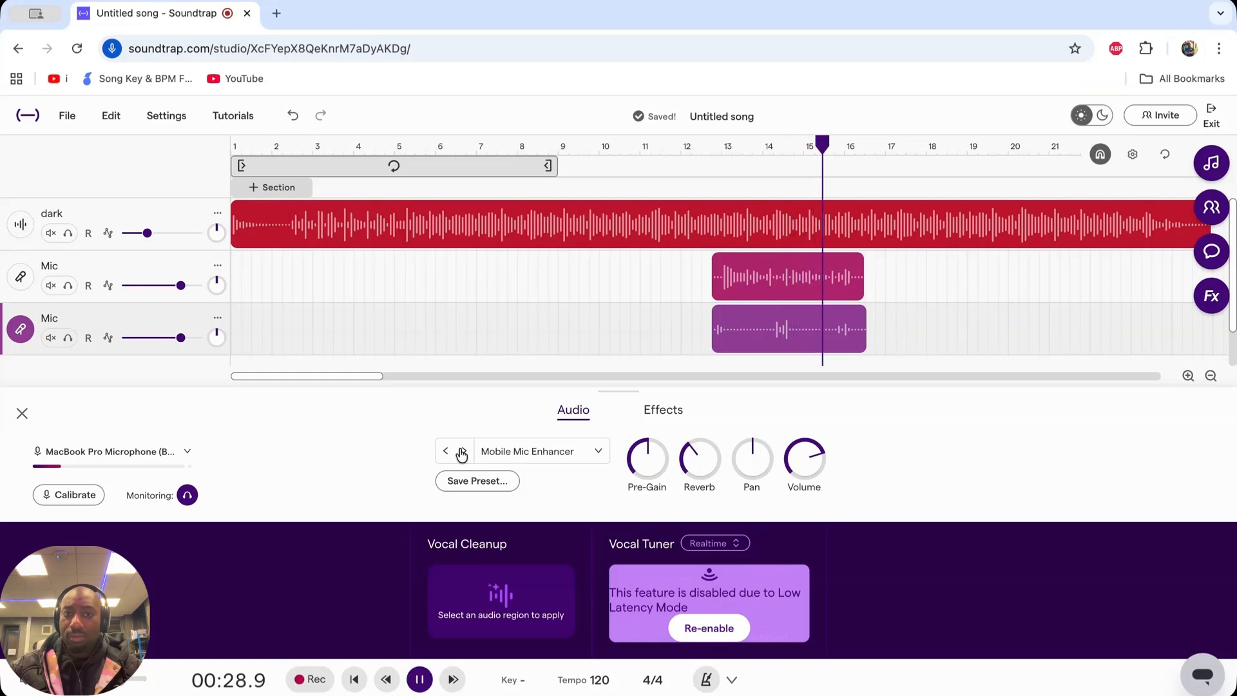
{"action": "left_click", "coordinate": [462, 452]}
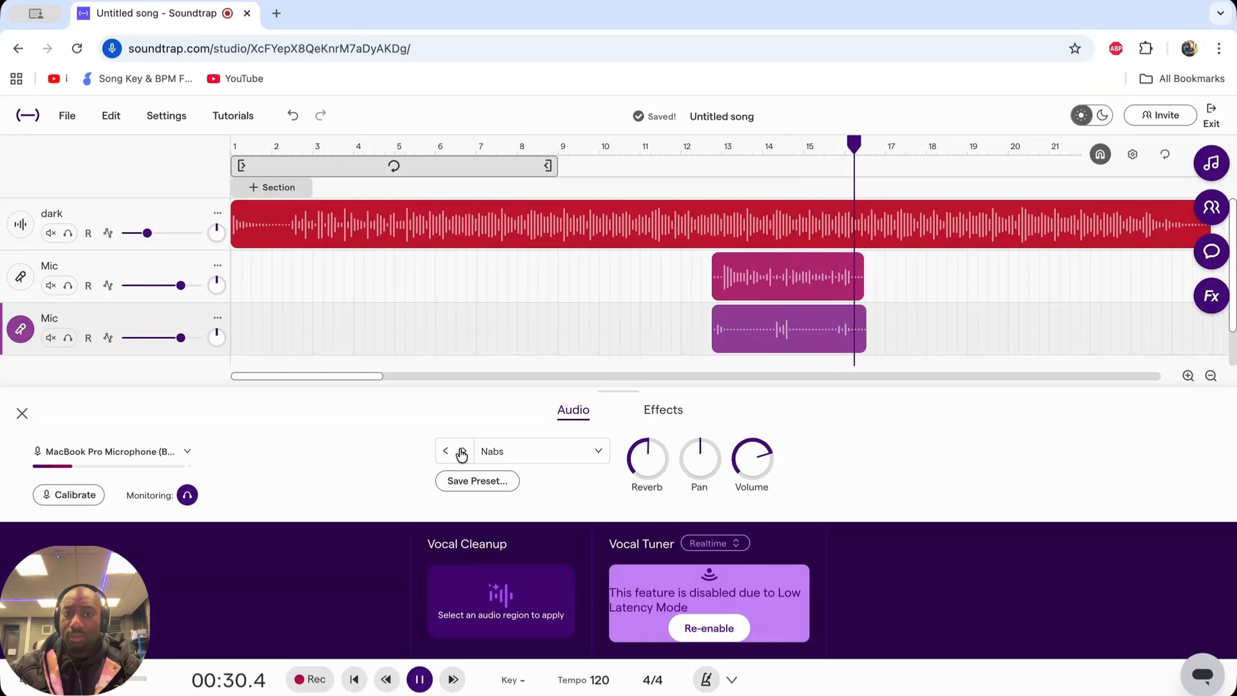
- Lower the second Mic track's volume to about 40% and the first's to about half, raise the dark track slightly, and replay the vocal section
{"action": "left_click", "coordinate": [697, 327]}
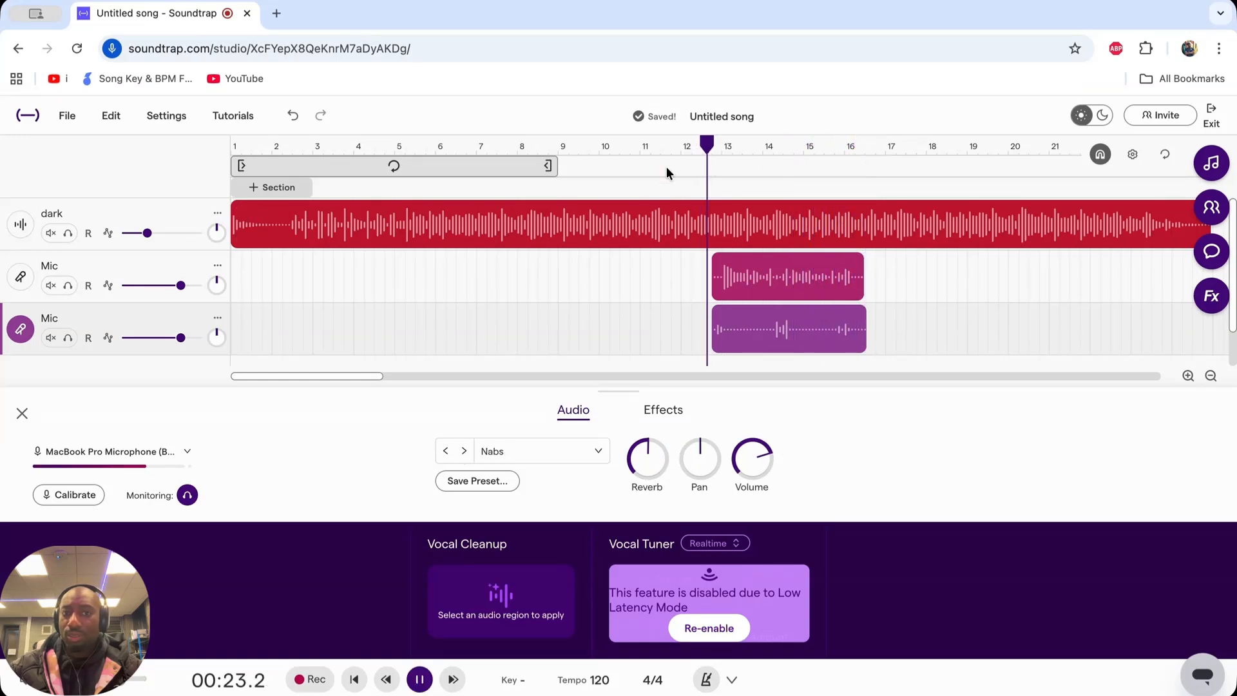
{"action": "left_click_drag", "start_coordinate": [181, 338], "coordinate": [152, 338]}
{"action": "left_click_drag", "start_coordinate": [181, 285], "coordinate": [163, 285]}
{"action": "mouse_move", "coordinate": [146, 232]}
{"action": "left_mouse_down"}
{"action": "mouse_move", "coordinate": [164, 240]}
{"action": "mouse_move", "coordinate": [154, 245]}
{"action": "left_mouse_up"}
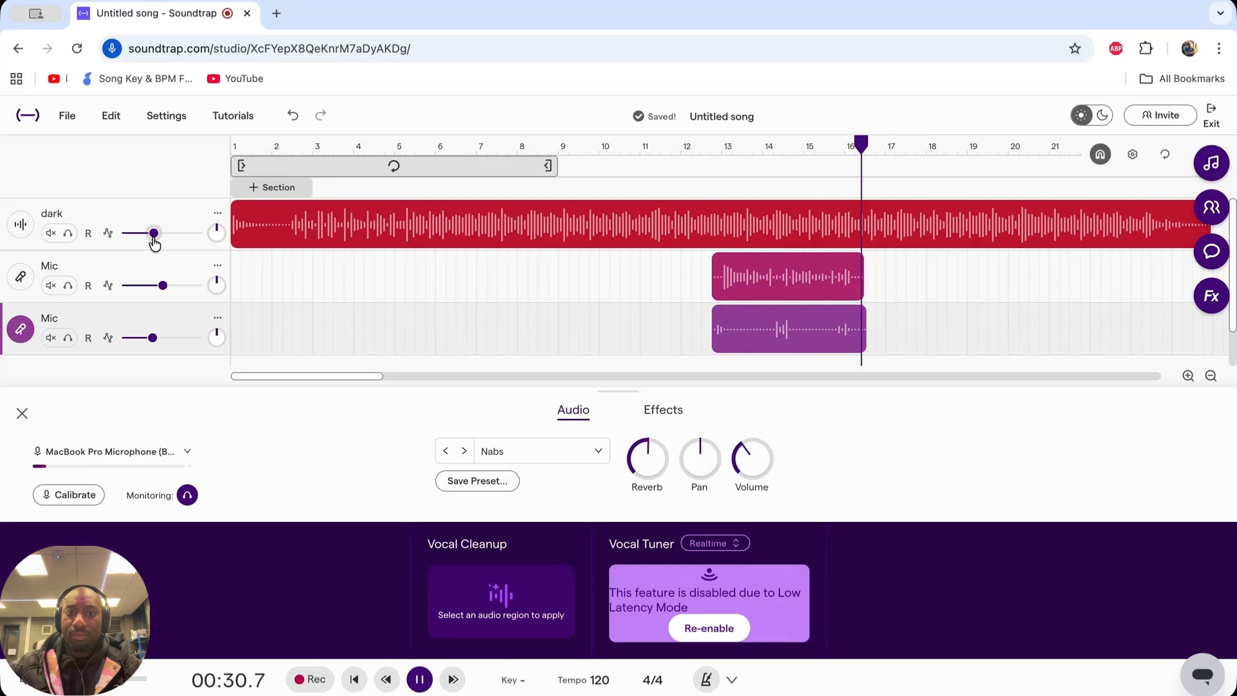
{"action": "left_click_drag", "start_coordinate": [864, 143], "coordinate": [711, 145]}
{"action": "key", "text": "space"}
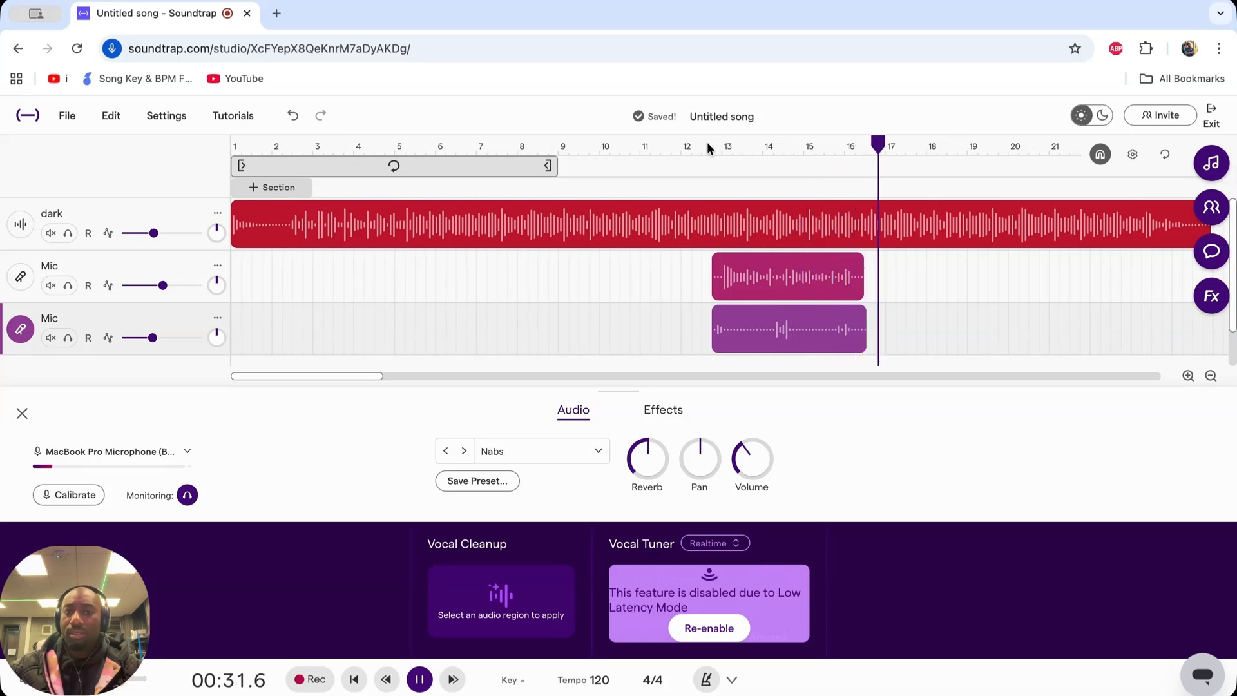
{"action": "key", "text": "space"}
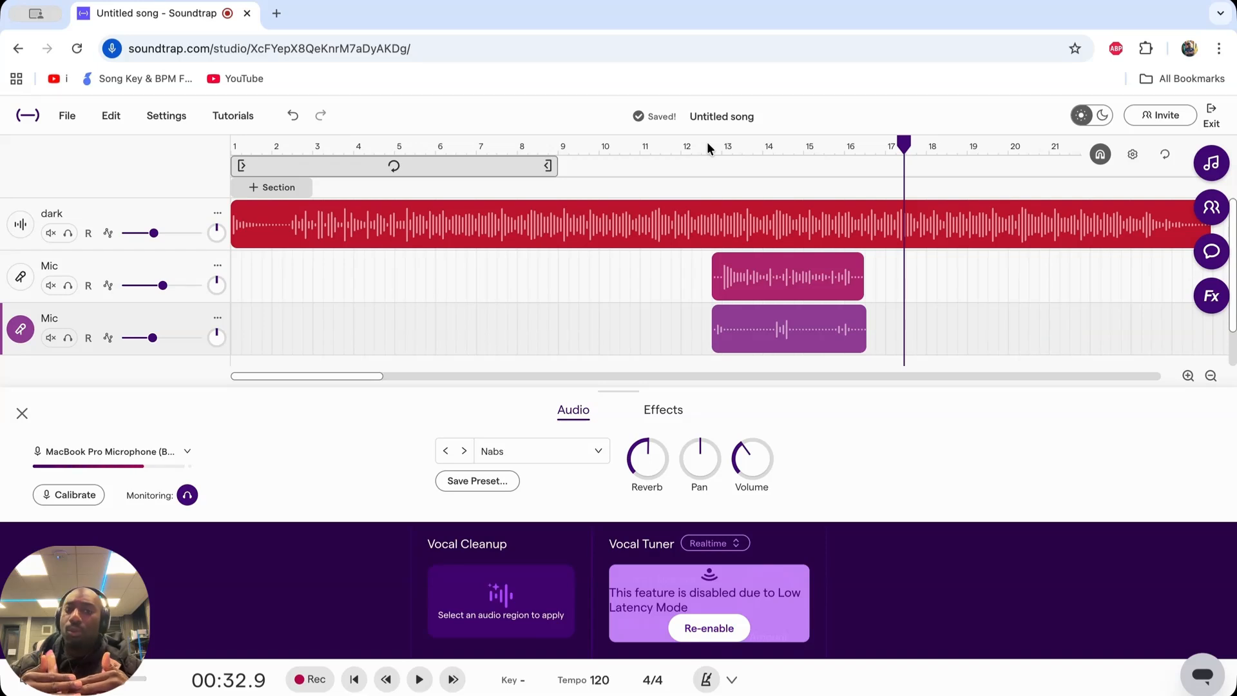
- Open the second Mic track's effects chain
{"action": "left_click", "coordinate": [663, 411]}
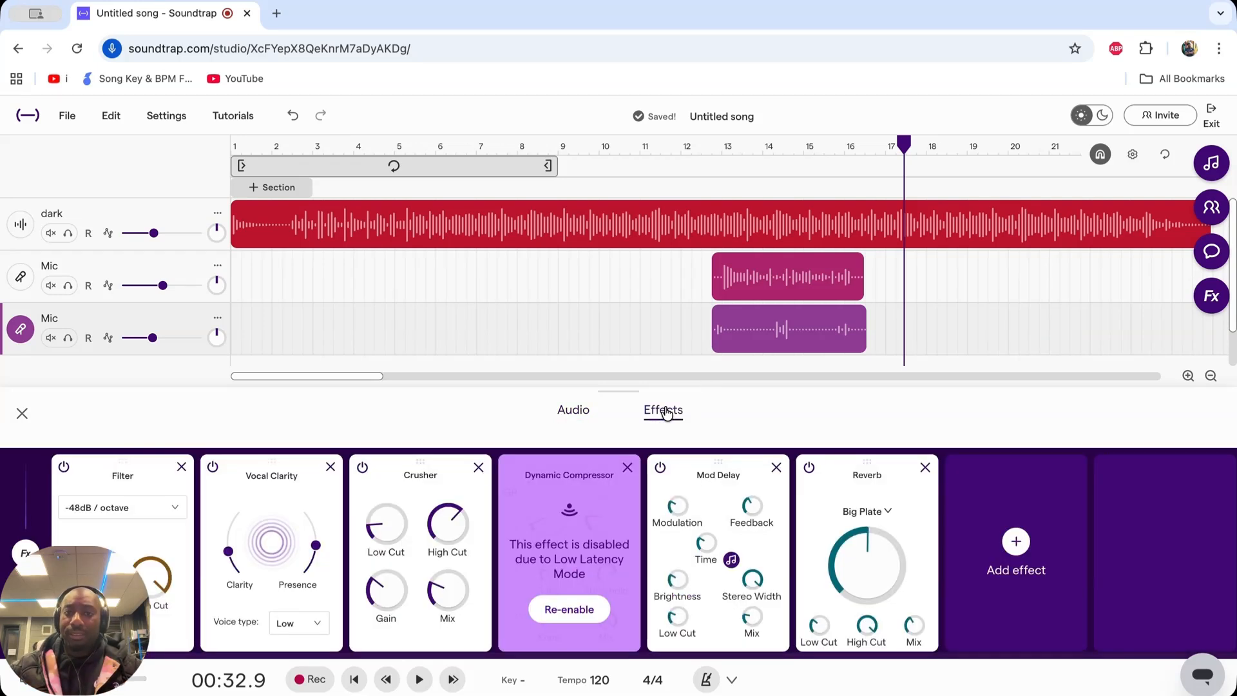